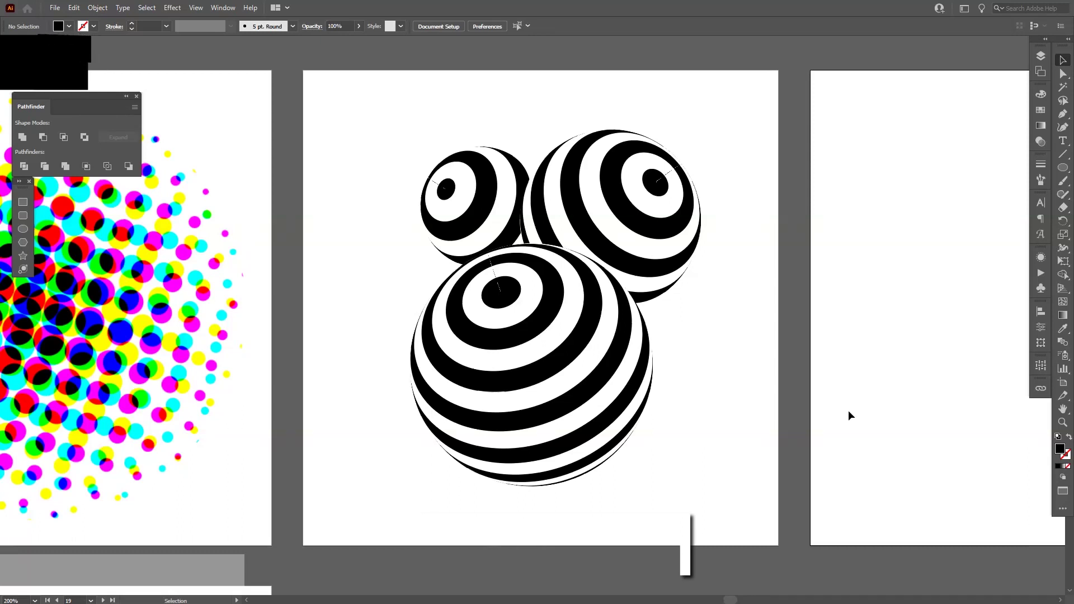
Set the drawing colors to a medium gray fill with no stroke.
key("space")
left_click_drag(897, 268, 824, 326)
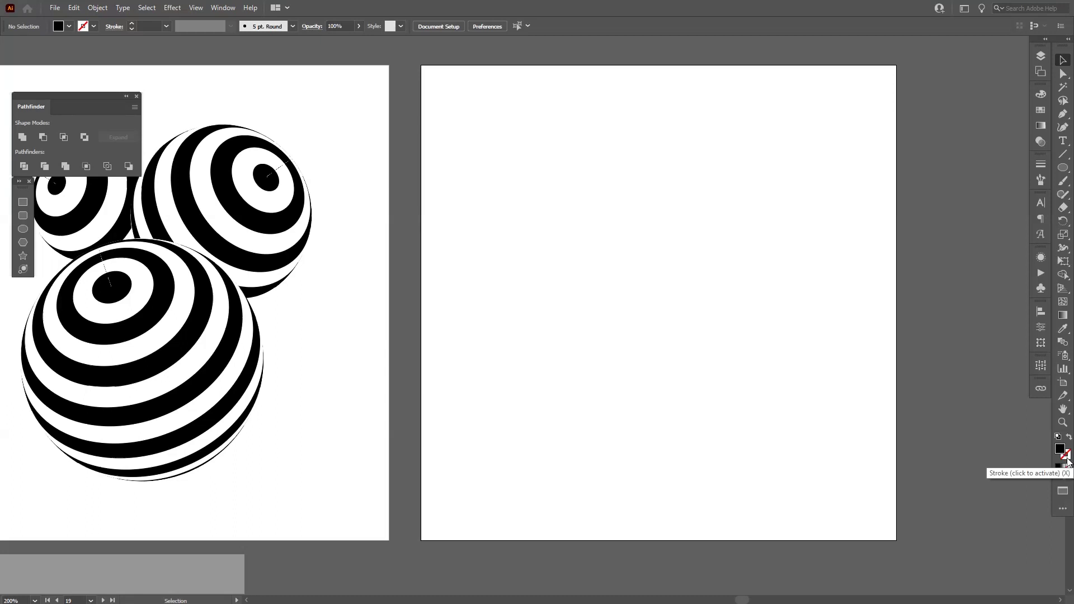
left_click(1067, 460)
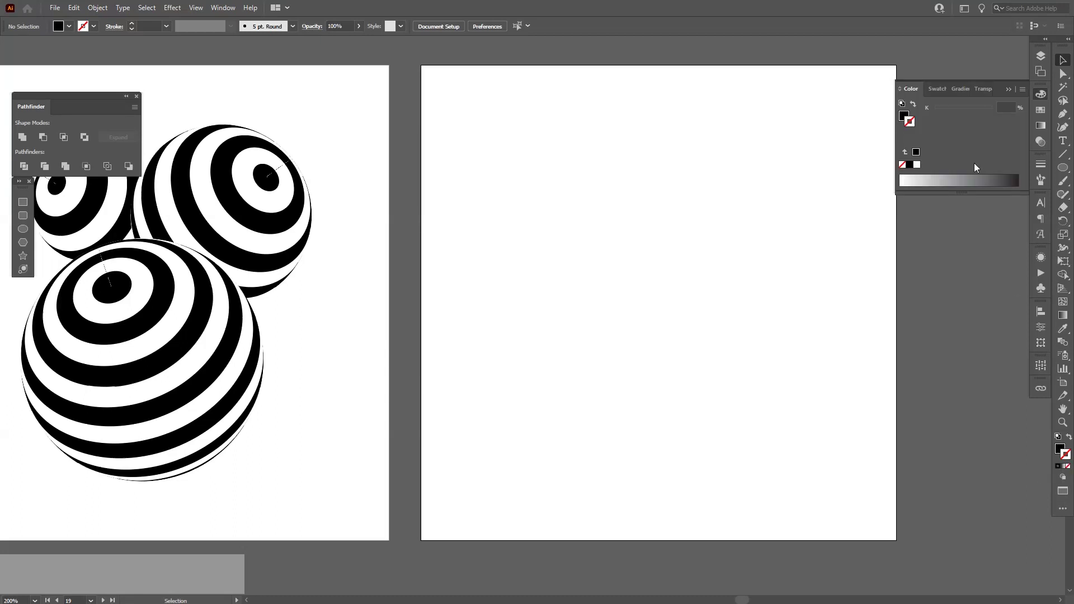
left_click(965, 180)
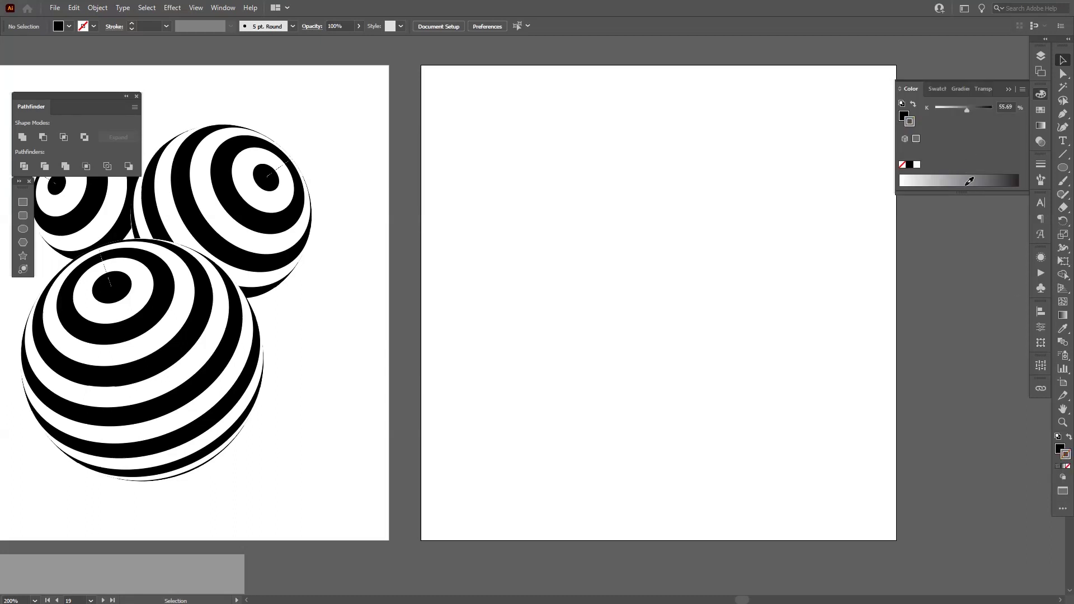
left_click(1068, 472)
left_click(1061, 450)
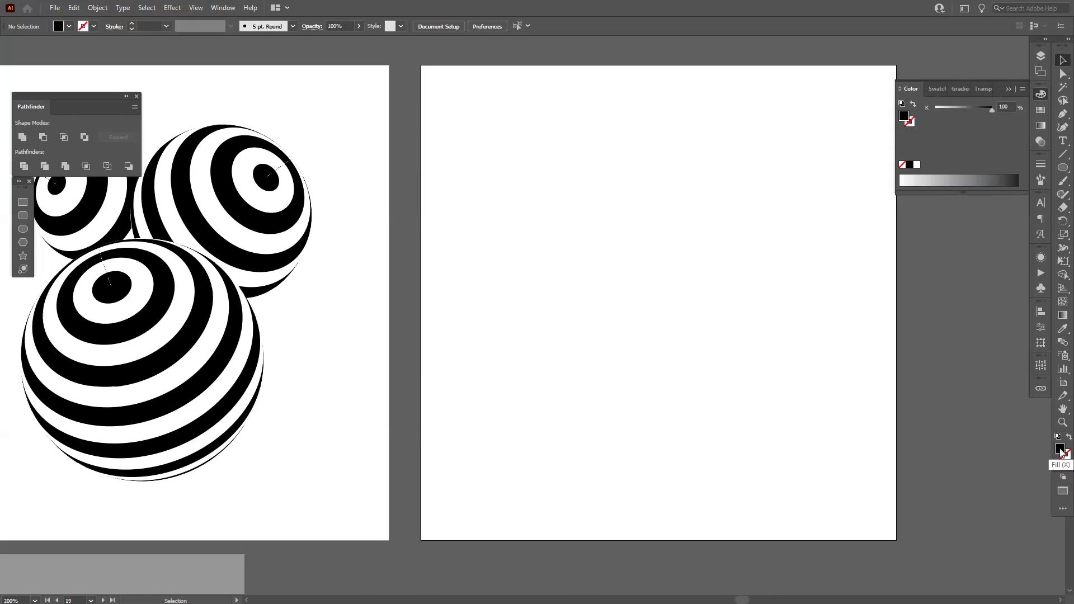
left_click(986, 179)
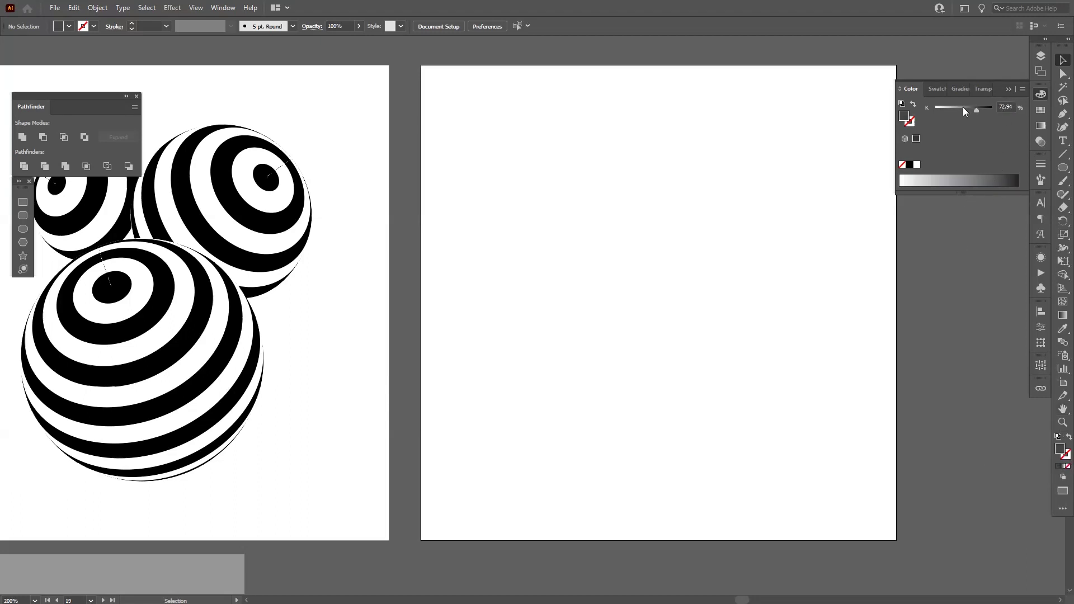
left_click(1008, 90)
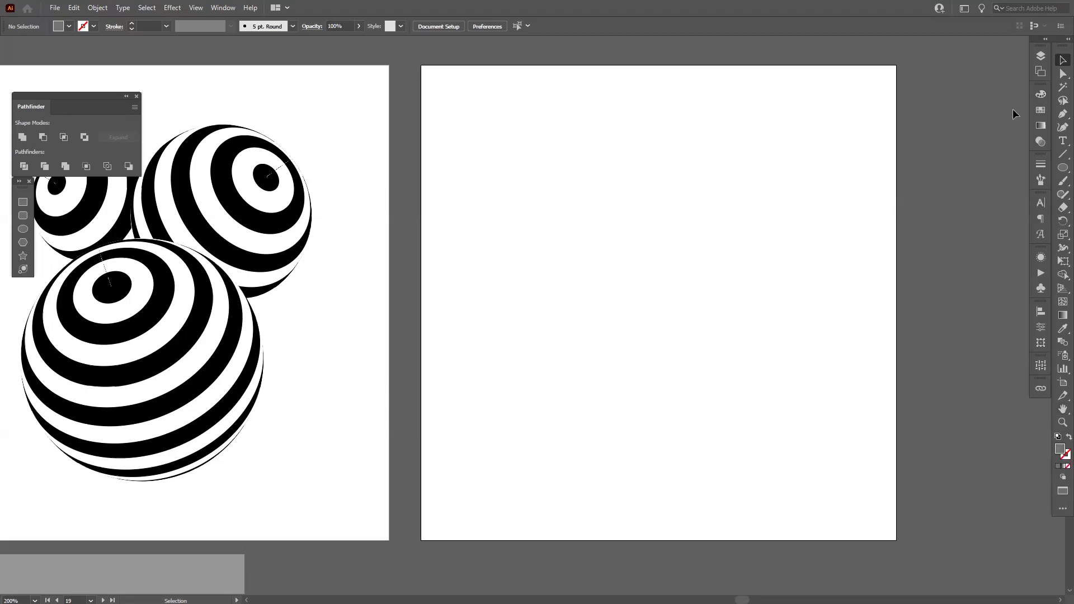
Draw a gray circle about 164 px in diameter around the middle of the empty artboard.
left_click(1062, 168)
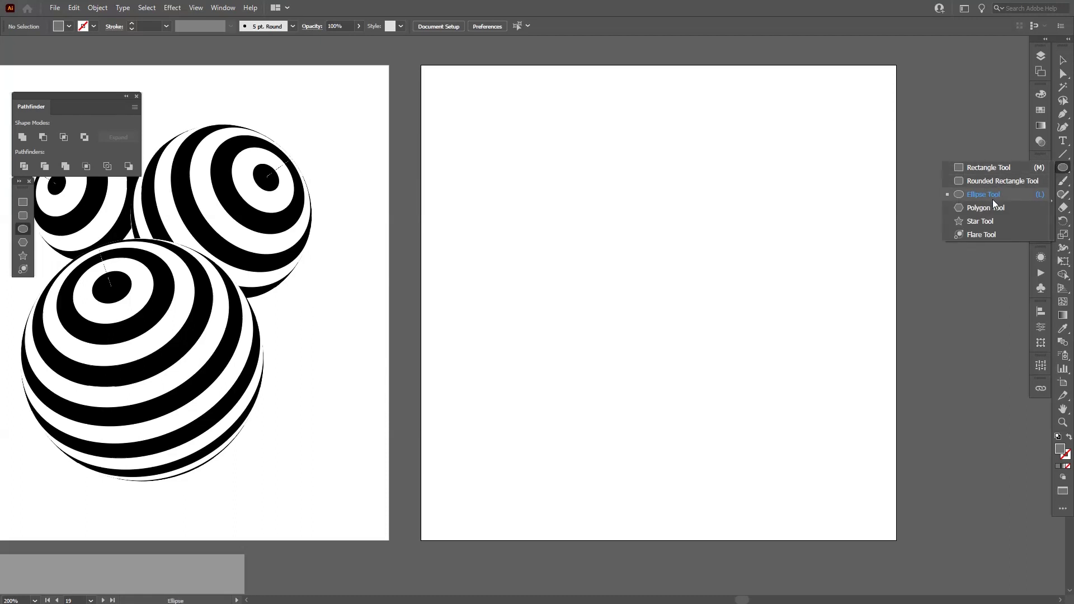
left_click(993, 199)
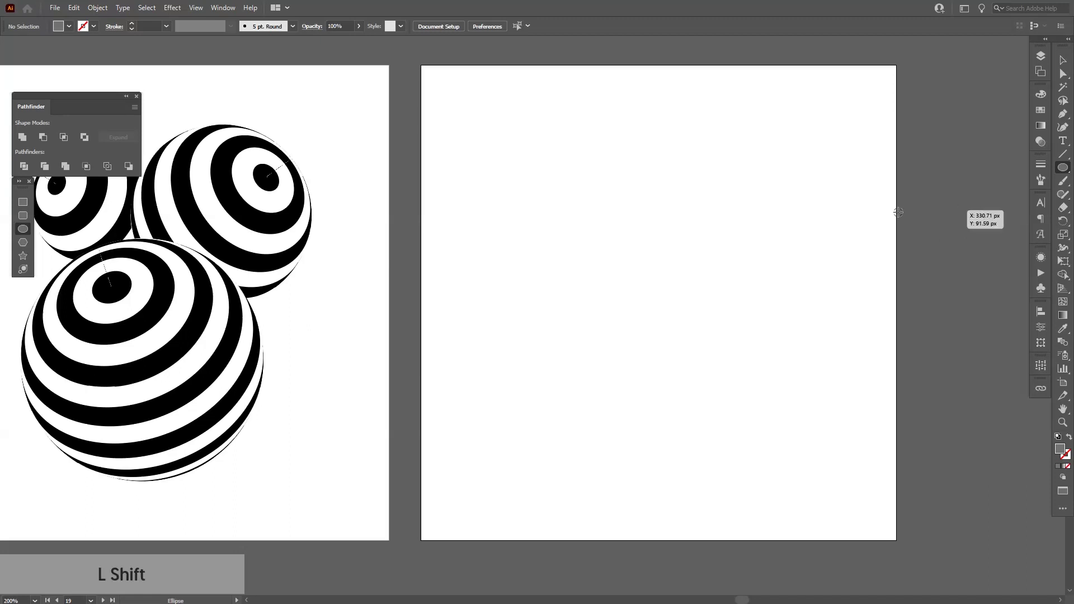
left_click_drag(662, 291, 792, 374)
Delete the circle's right anchor point and close the remaining left half with Pathfinder's Unite.
left_click_drag(1063, 73, 1003, 80)
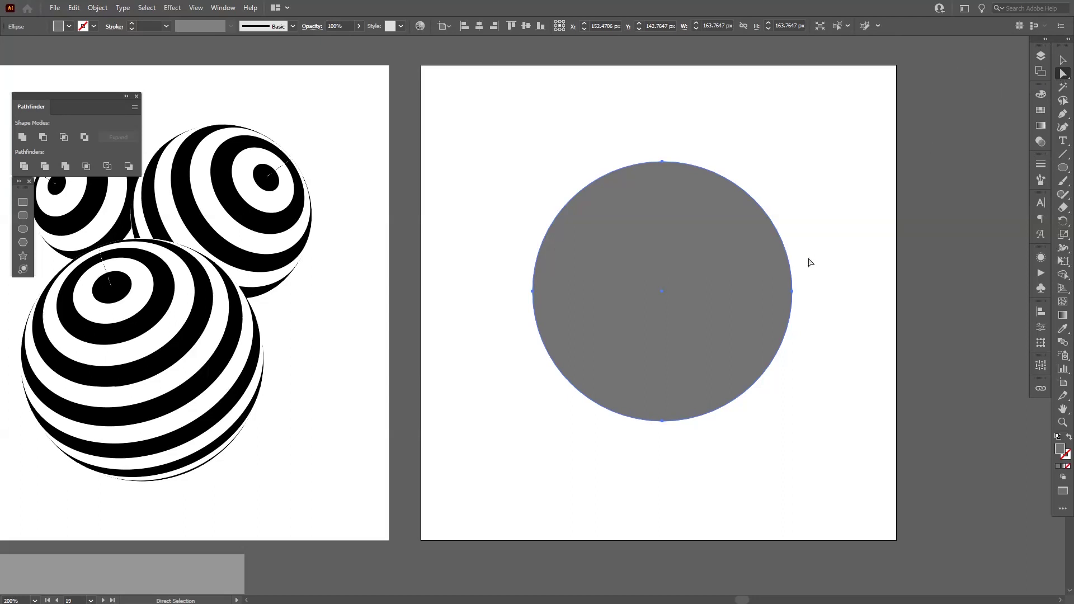
left_click_drag(855, 241, 794, 295)
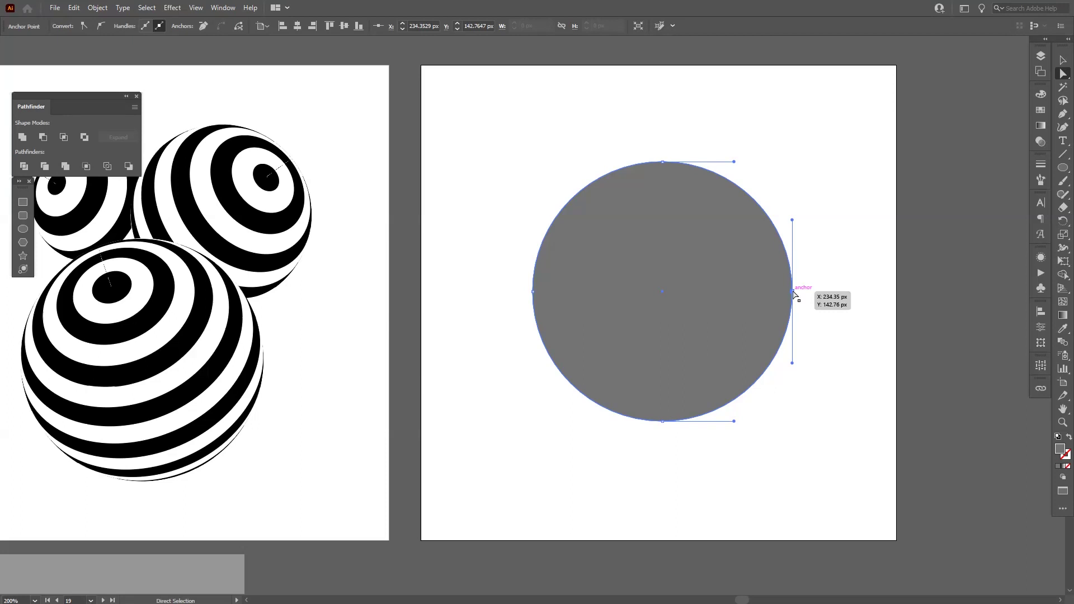
key("Delete")
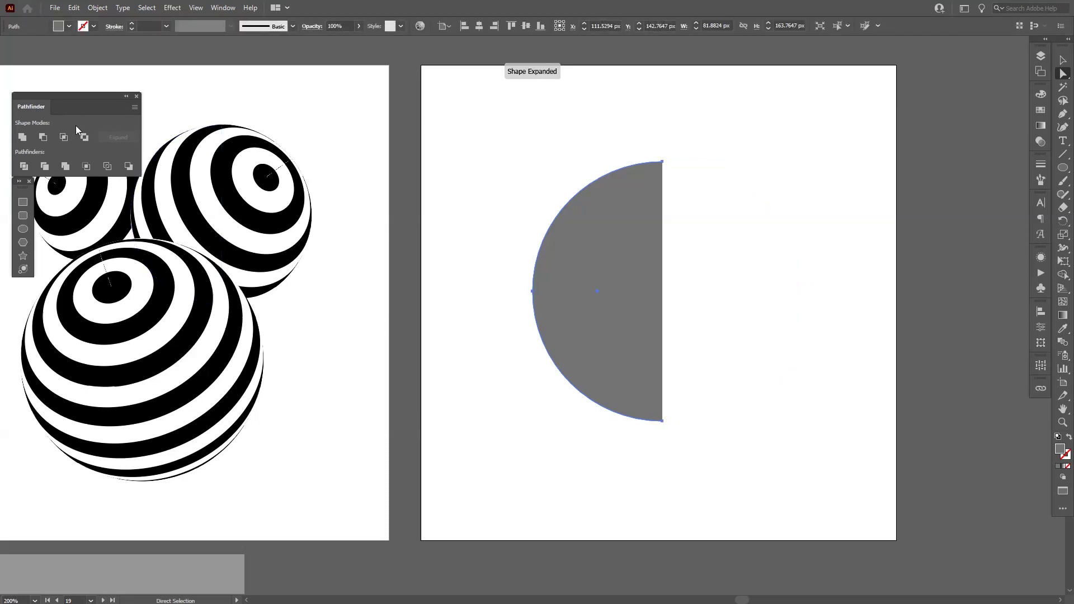
left_click(24, 139)
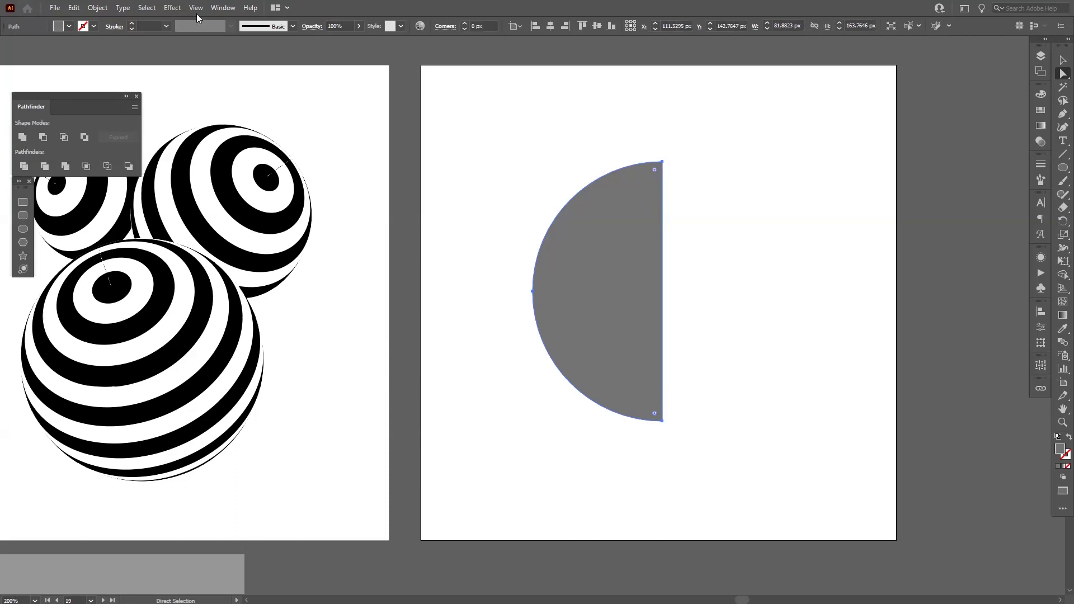
left_click(223, 7)
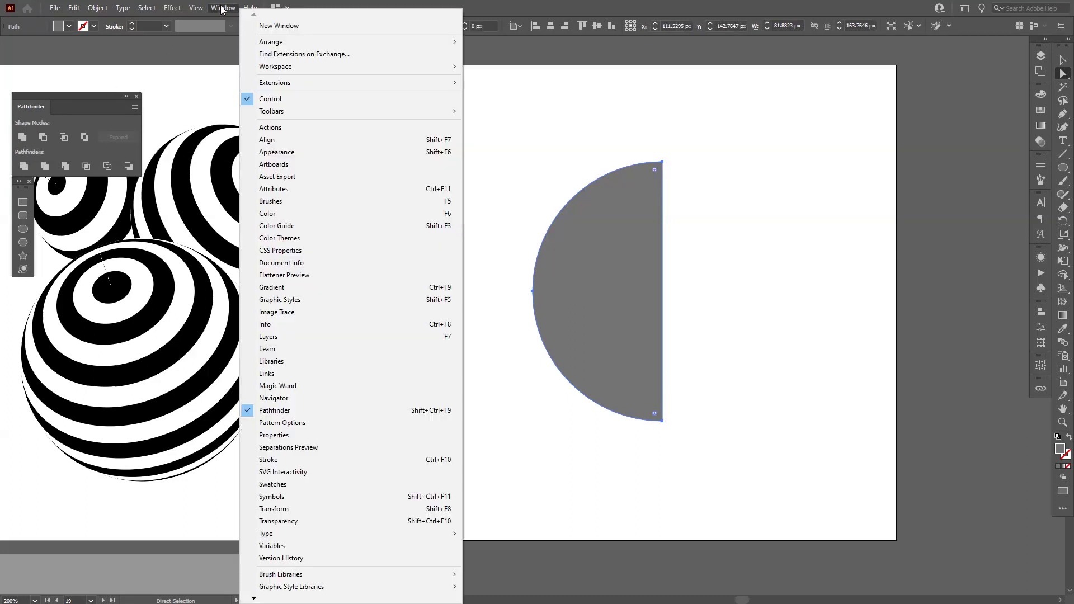
left_click(275, 410)
left_click(811, 214)
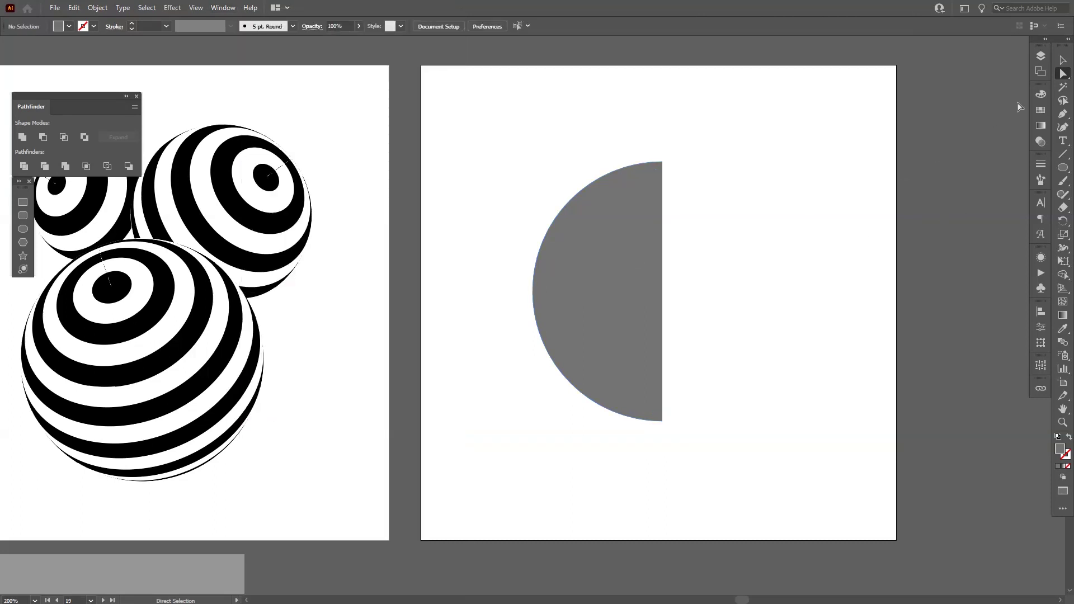
Move the half circle slightly down and to the right on its artboard, and deselect it.
left_click(1062, 60)
left_click_drag(774, 124, 581, 337)
key("space")
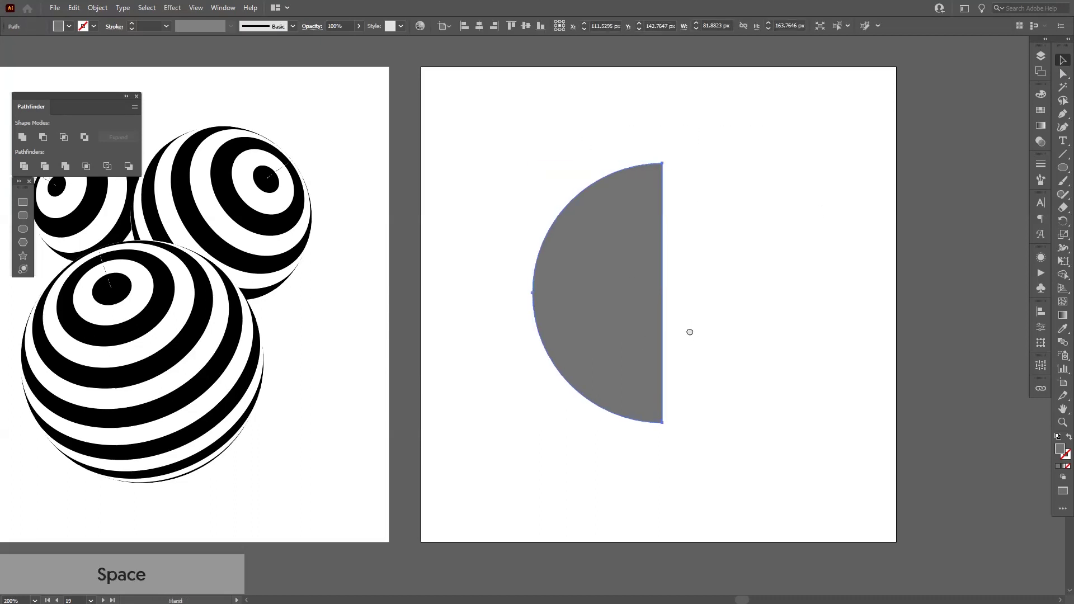
left_click_drag(690, 331, 675, 326)
left_click_drag(594, 332, 604, 344)
left_click(884, 266)
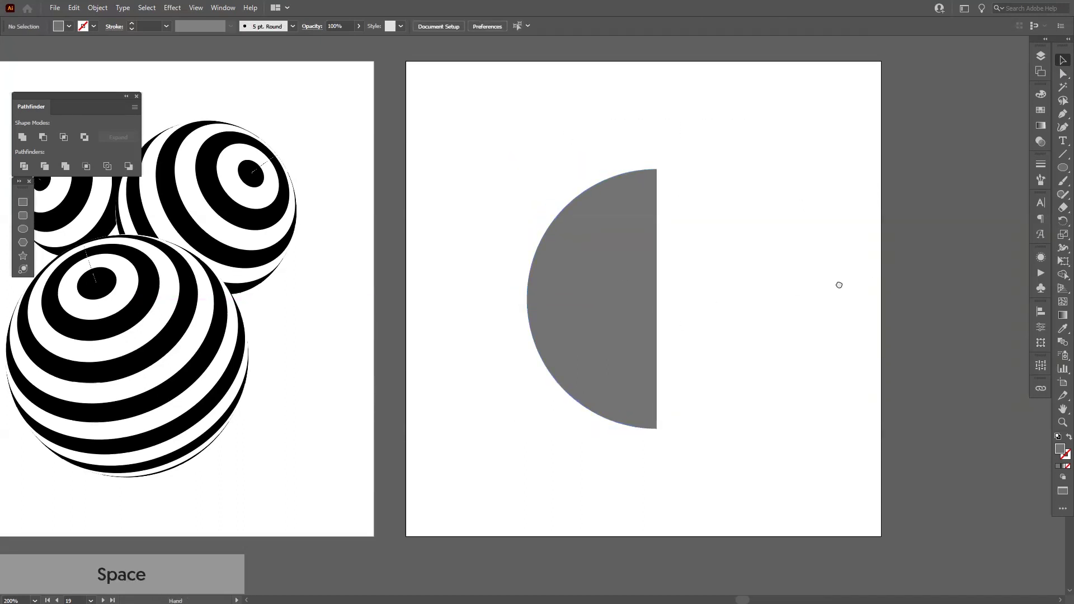
Draw a long, thin dark rectangle about 226 by 12 px in the empty area to the right of the artboard.
left_click_drag(839, 285, 445, 283)
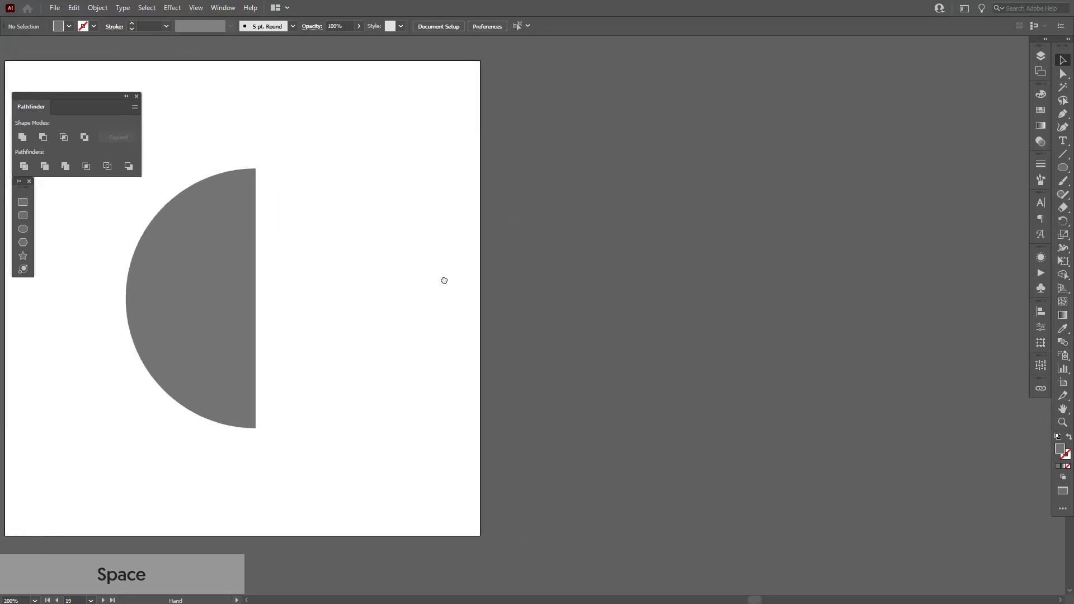
left_click(1039, 110)
left_click(927, 123)
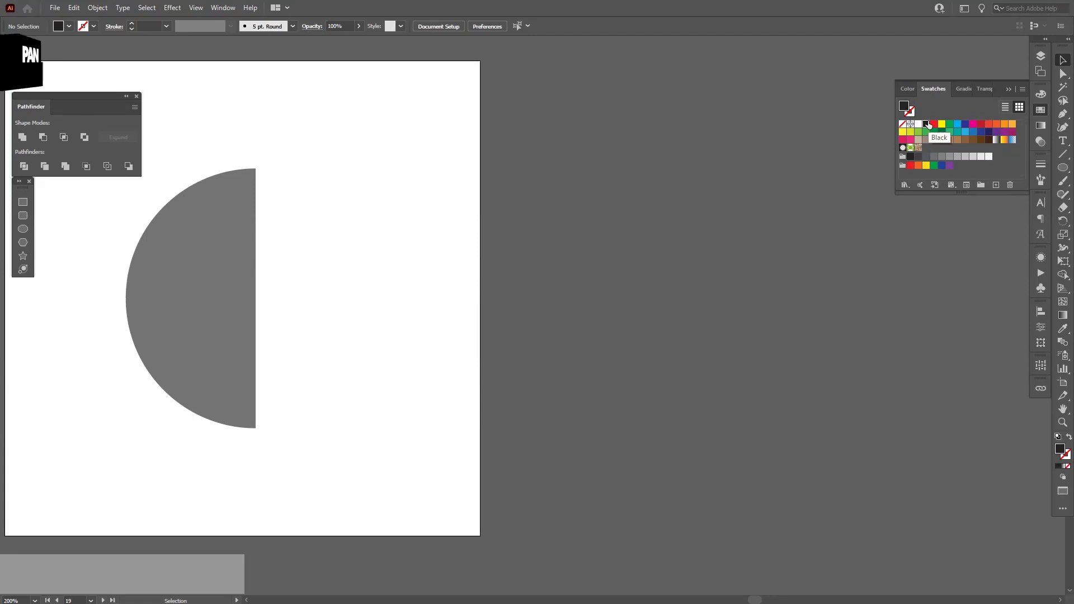
left_click(22, 203)
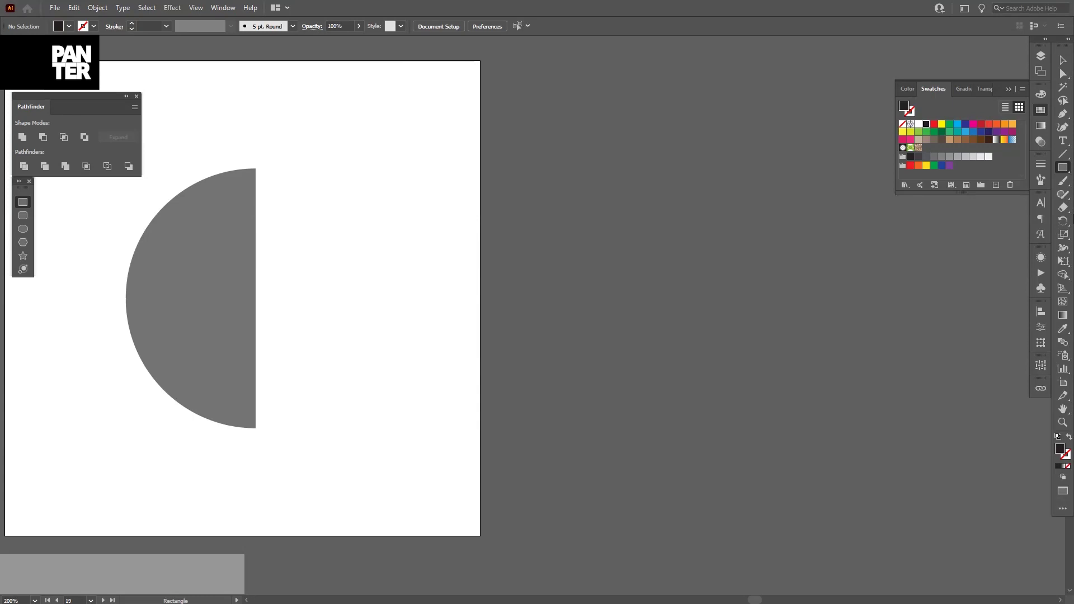
left_click_drag(1066, 166, 1025, 166)
left_click(1011, 89)
left_click_drag(551, 178, 908, 196)
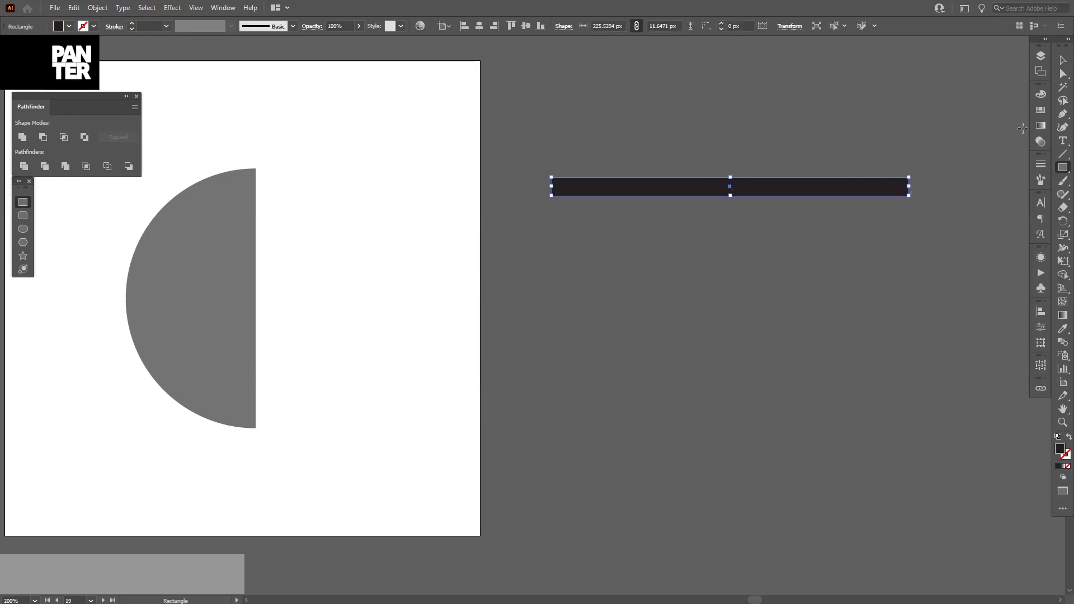
Change the thin rectangle's fill to pure black, 000000.
left_click(1039, 124)
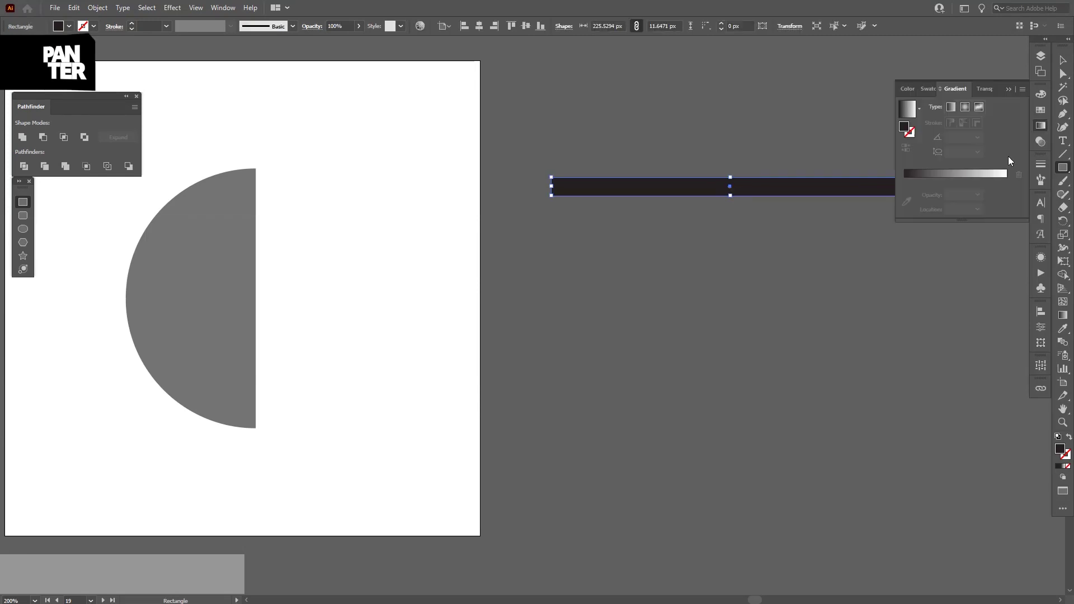
left_click(1040, 94)
left_click(910, 166)
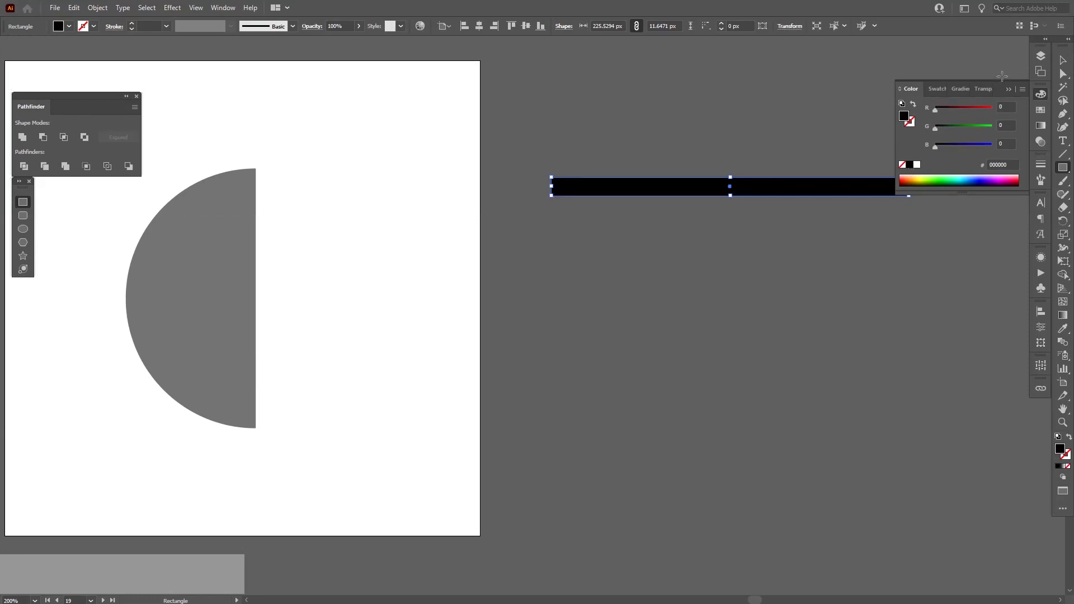
Duplicate the black rectangle directly beneath itself and fill the copy with white.
left_click(1064, 62)
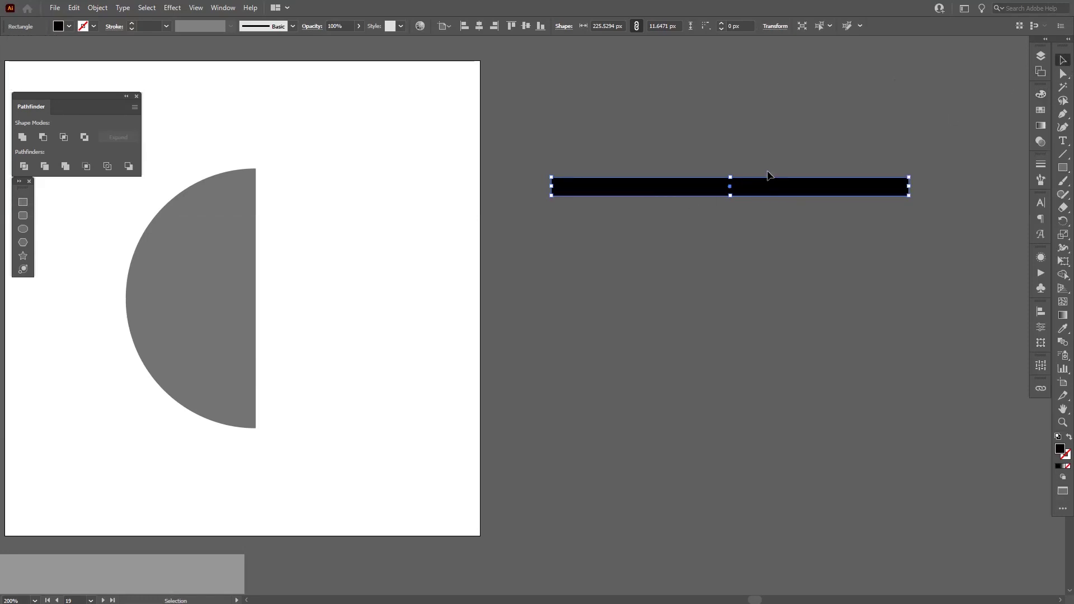
left_click_drag(768, 185, 717, 184)
scroll(700, 182, "up", 1)
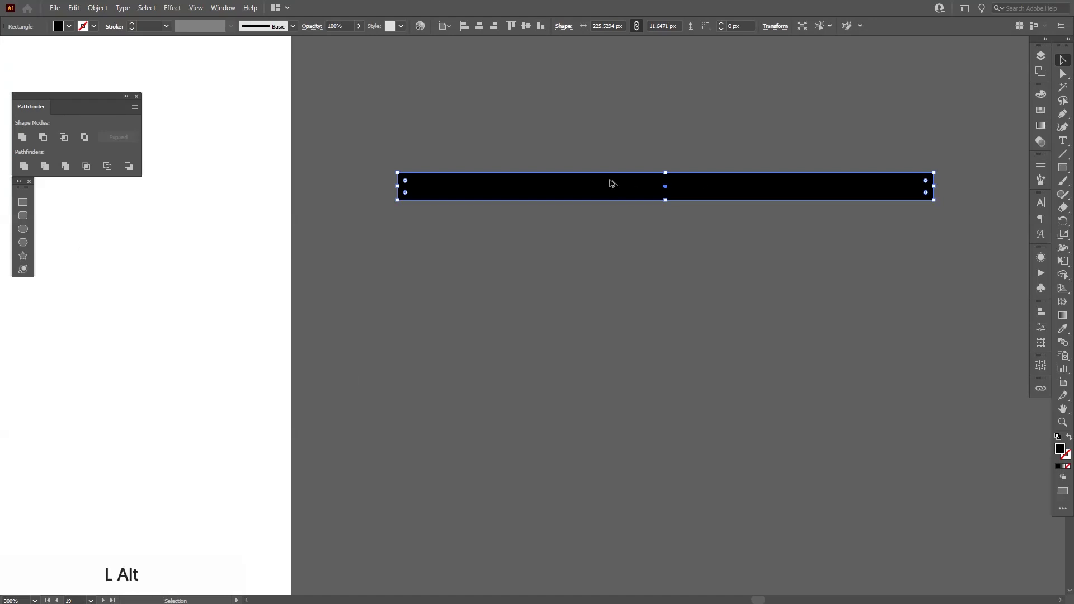
left_click_drag(613, 184, 605, 212)
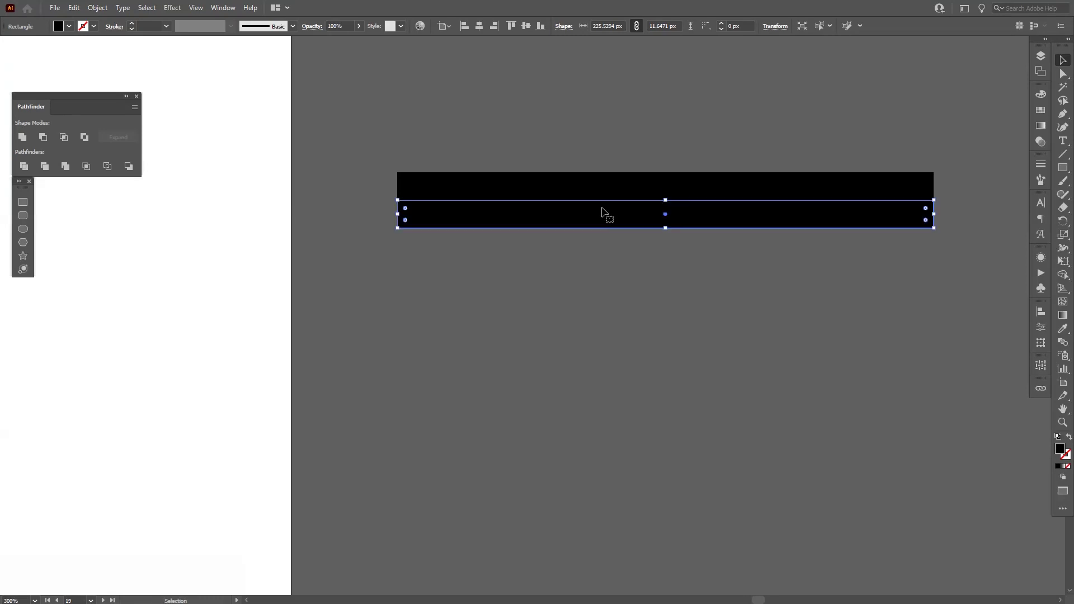
left_click(1044, 111)
left_click(917, 123)
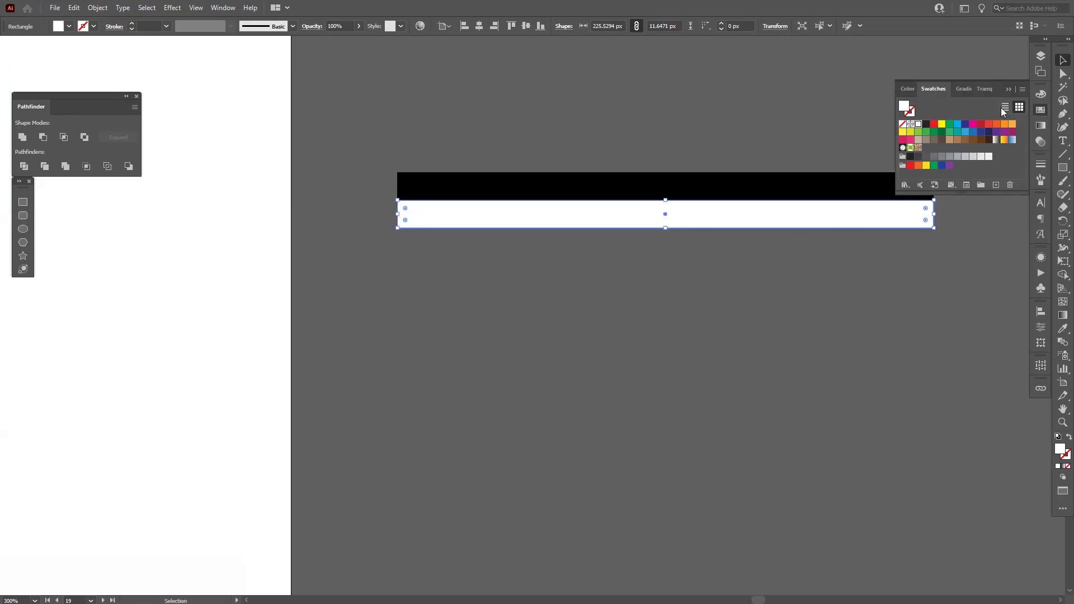
Copy the black and white pair directly beneath itself and repeat the duplication until there are eight pairs of stripes.
left_click_drag(692, 234, 699, 198)
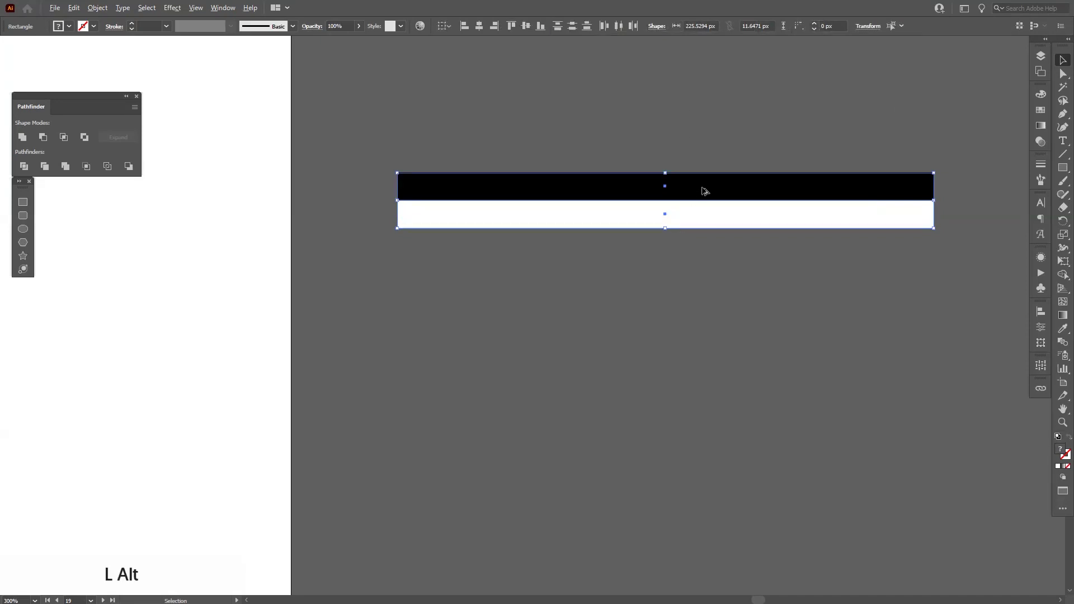
left_click_drag(703, 192, 697, 247)
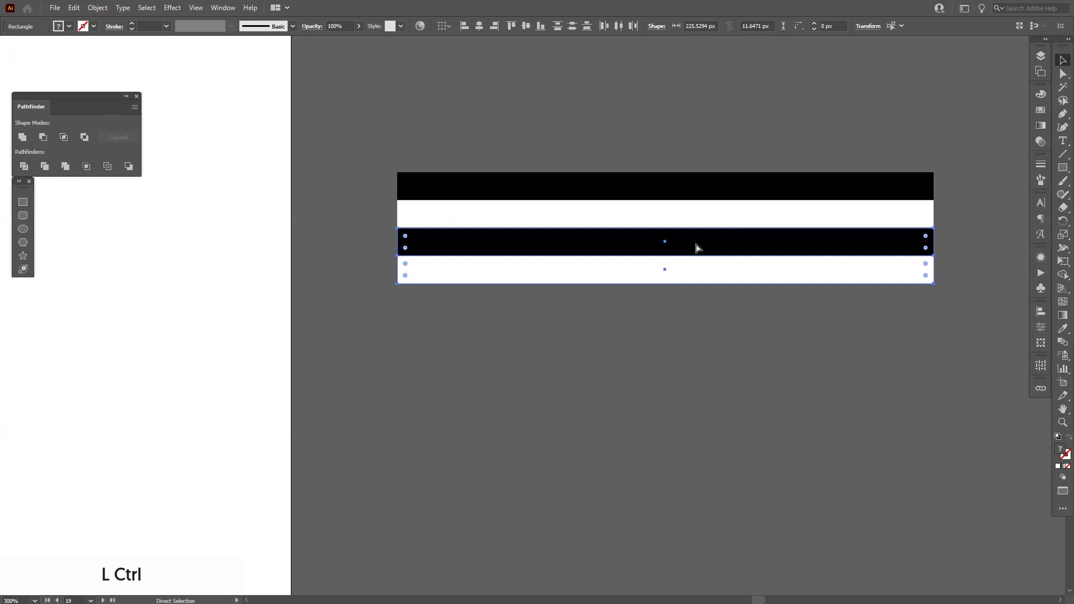
key("ctrl+d")
key("ctrl+d")
key("ctrl+d")
key("ctrl+d")
key("ctrl+d")
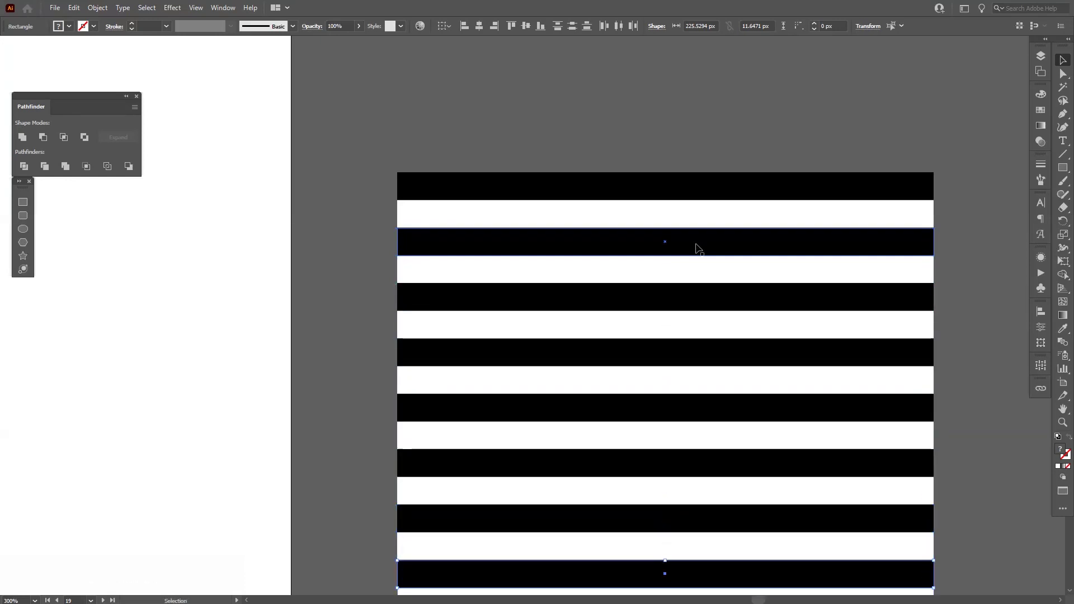
Select all the black and white stripes and group them.
scroll(696, 248, "down", 3)
left_click_drag(687, 255, 740, 274)
left_click_drag(688, 131, 738, 511)
left_click_drag(773, 322, 716, 266)
scroll(767, 313, "up", 1)
right_click(719, 274)
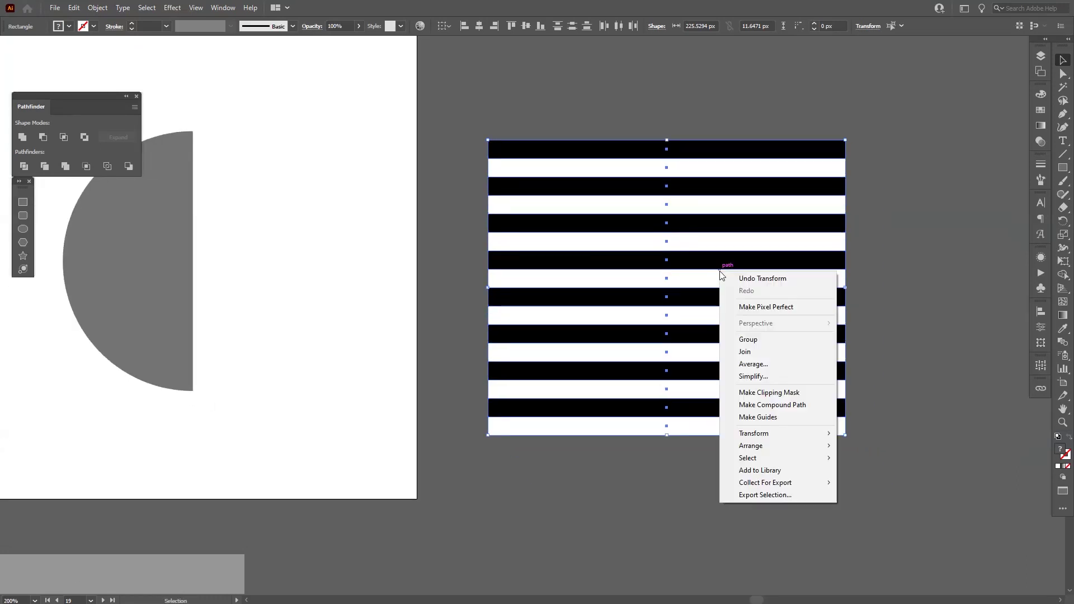
left_click(750, 340)
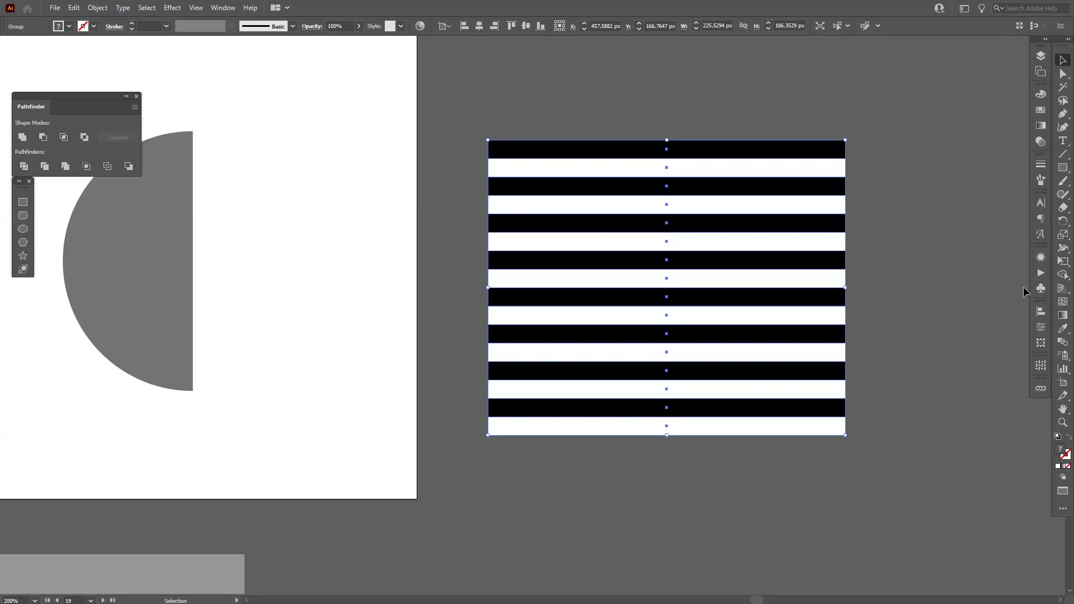
Add the striped group to the Symbols collection as a new dynamic symbol.
left_click(1038, 290)
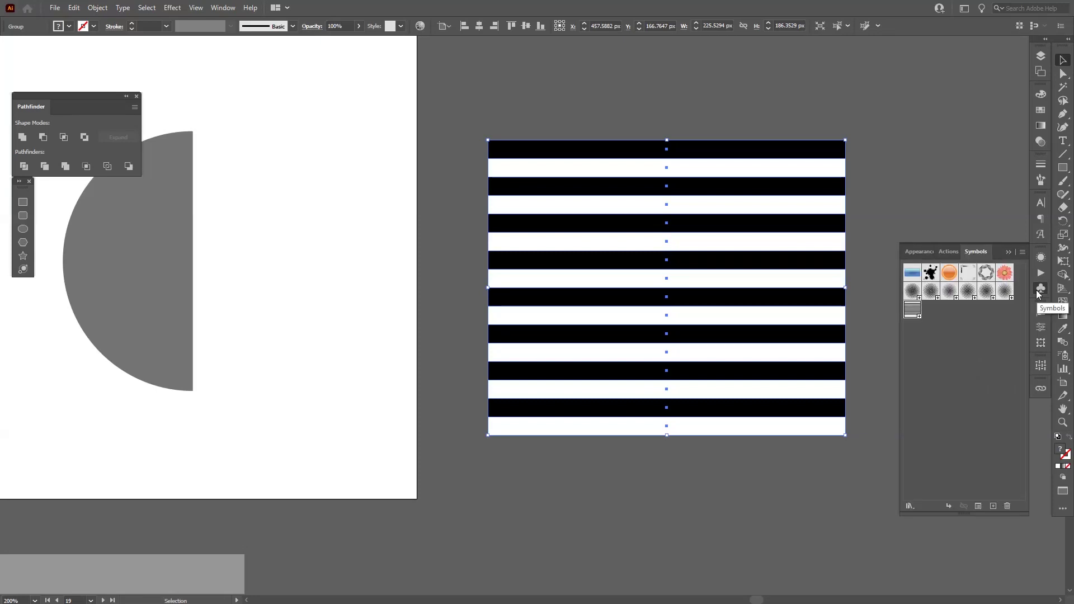
left_click(231, 11)
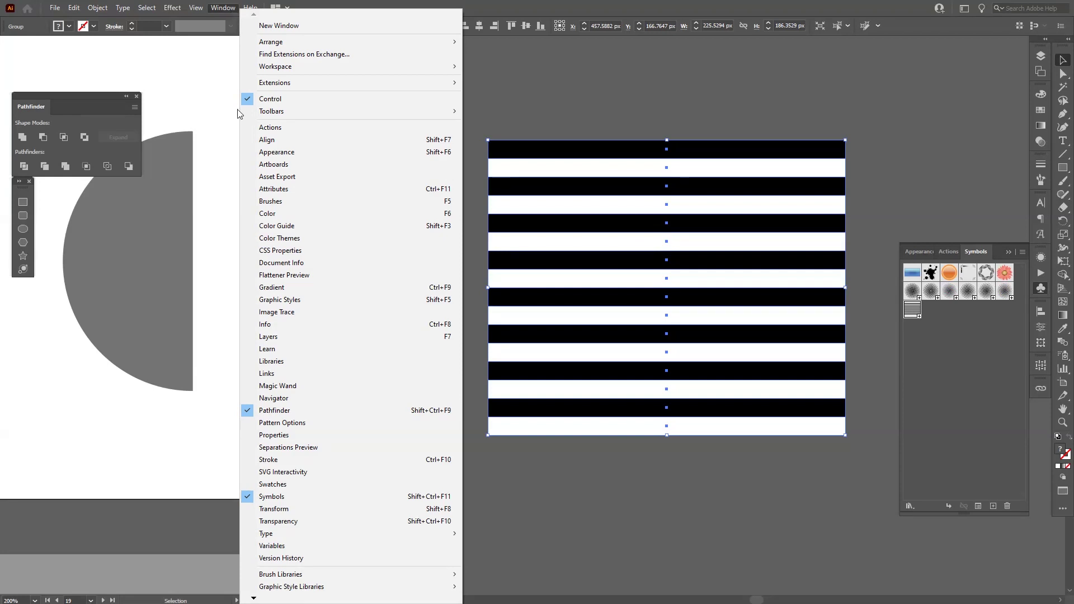
key("Escape")
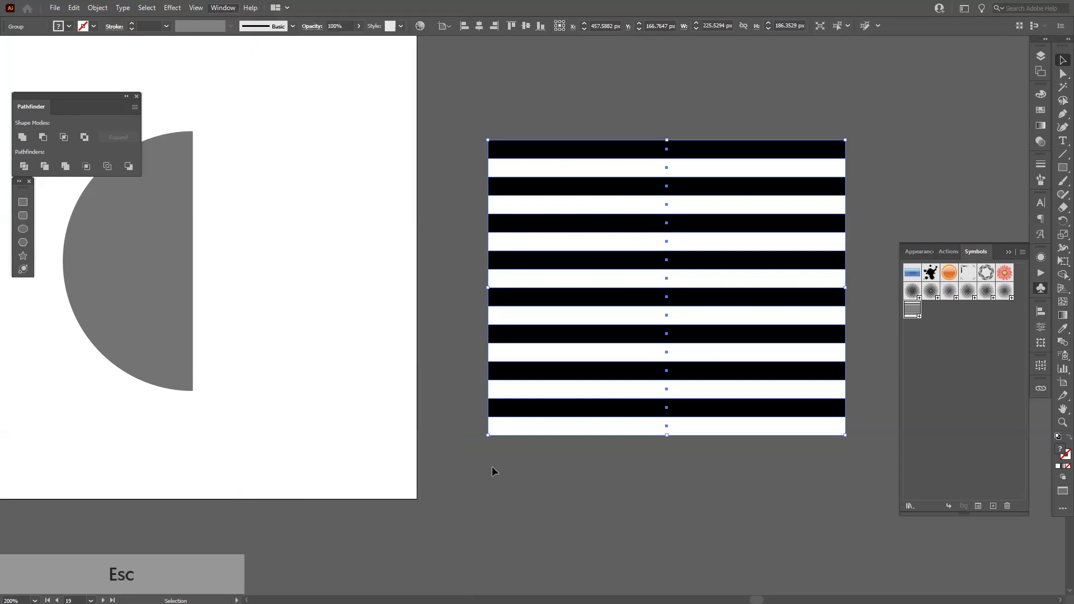
left_click_drag(601, 249, 958, 377)
left_click(533, 409)
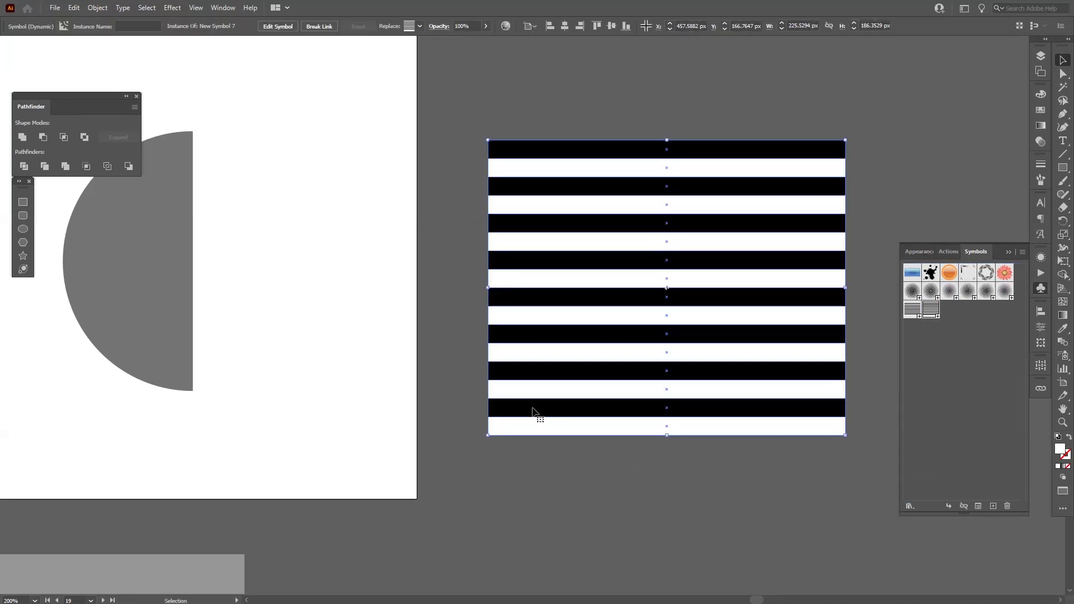
Delete the striped symbol instance beside the artboard and select the gray half circle.
key("Delete")
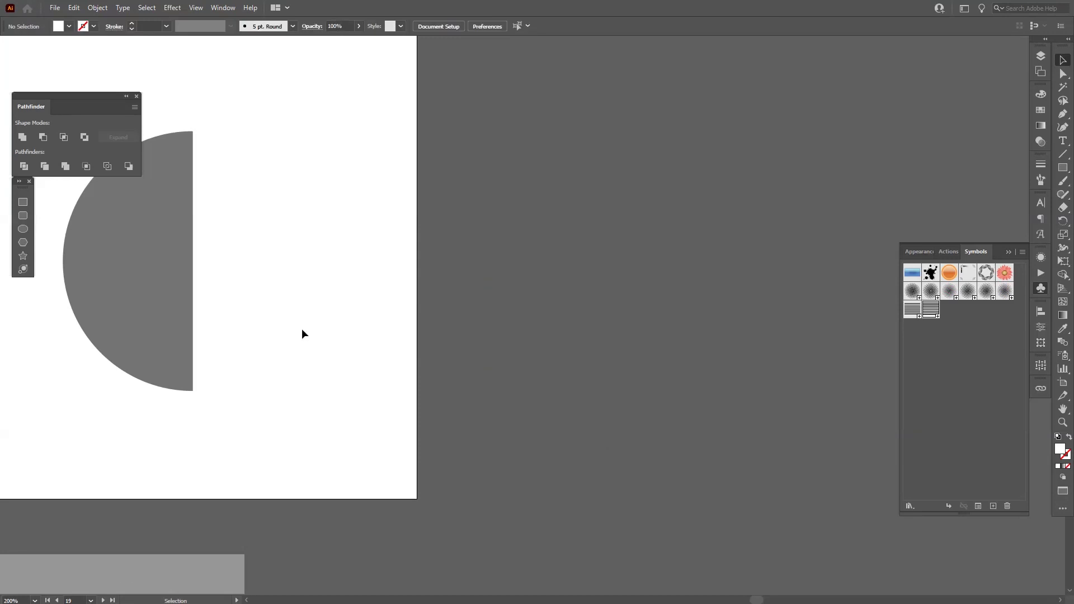
left_click_drag(89, 258, 398, 315)
scroll(429, 317, "up", 2)
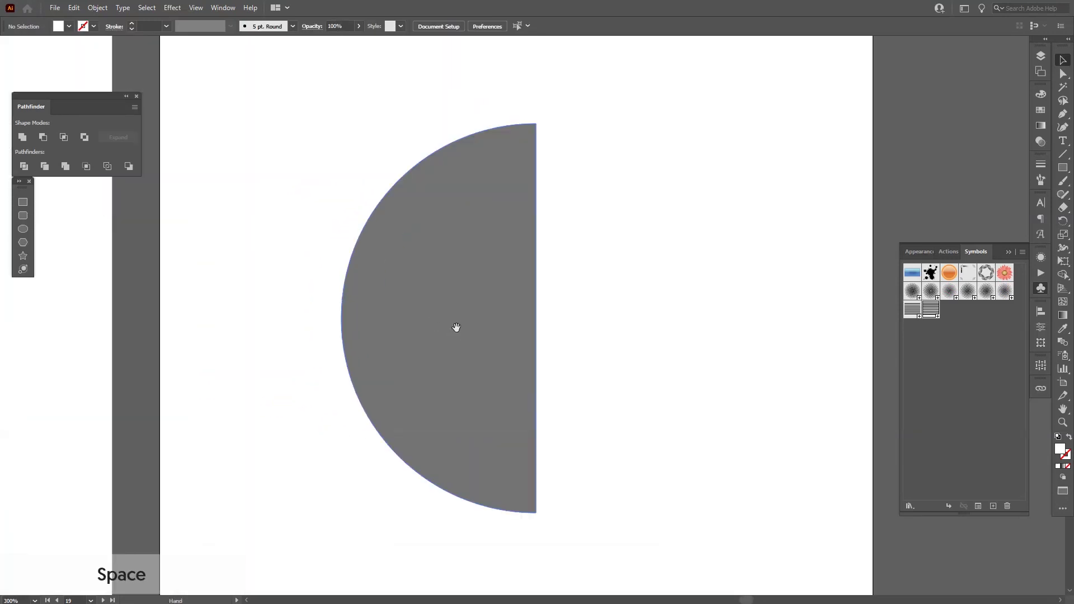
scroll(455, 328, "down", 2)
left_click(458, 323)
key("space")
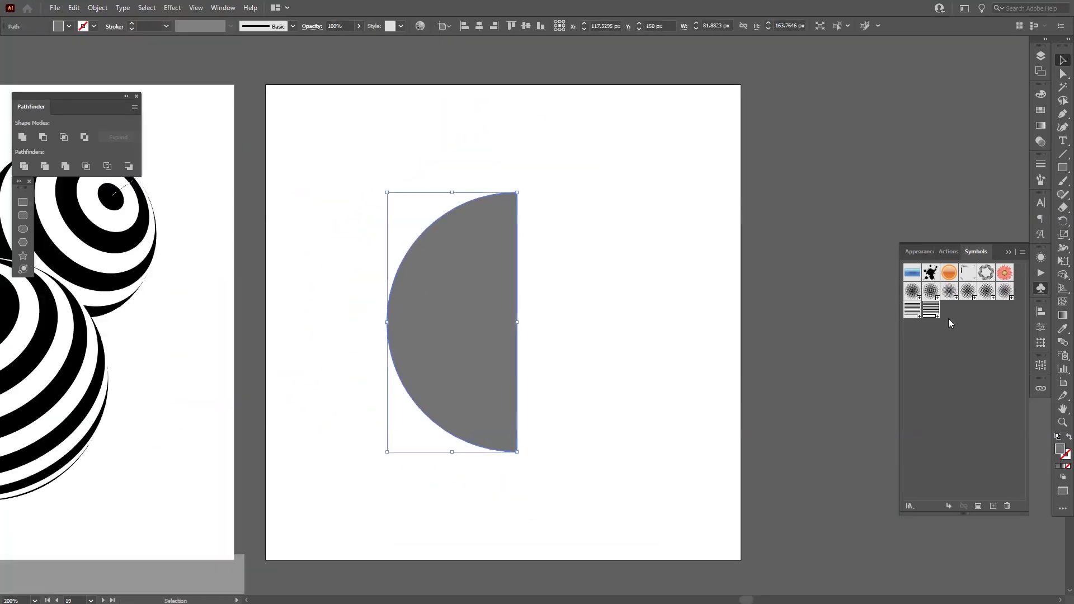
left_click(1008, 253)
Apply a 3D Revolve effect to the half circle, revolving 360° from its Right Edge.
left_click(172, 8)
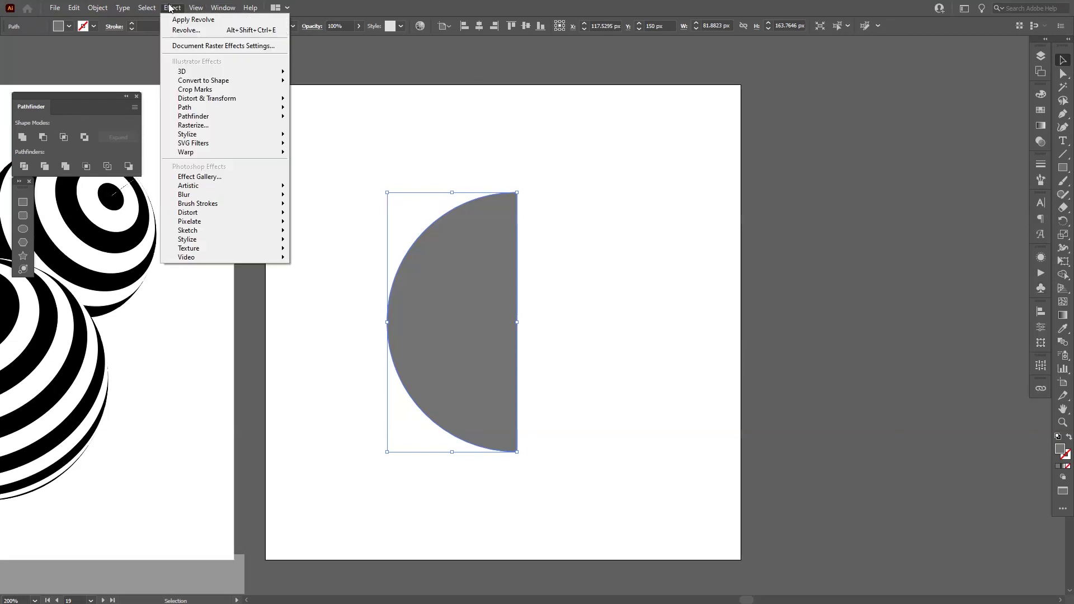
mouse_move(202, 77)
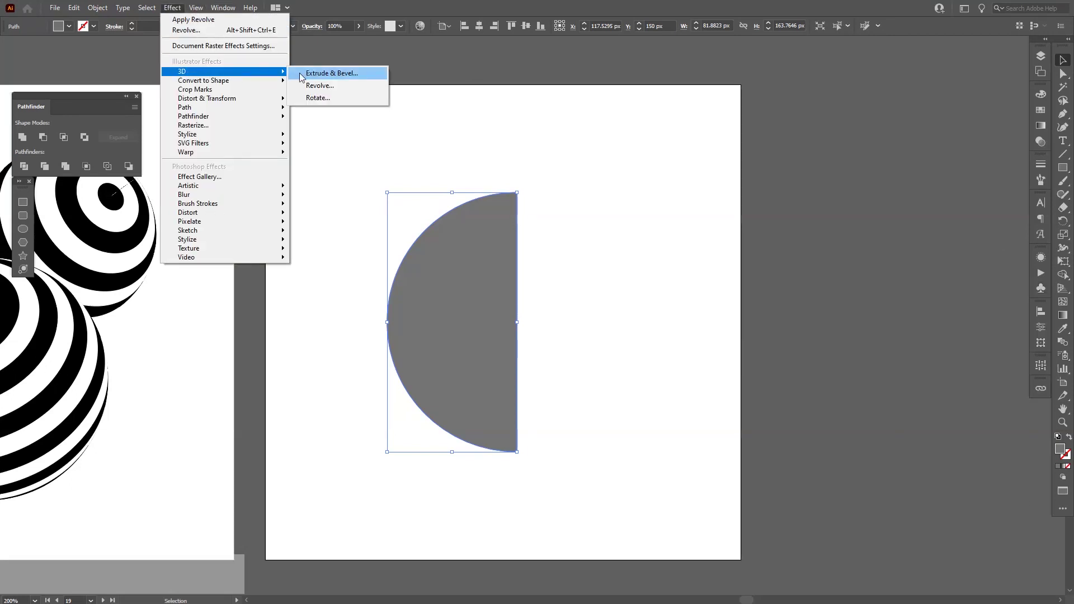
left_click(332, 84)
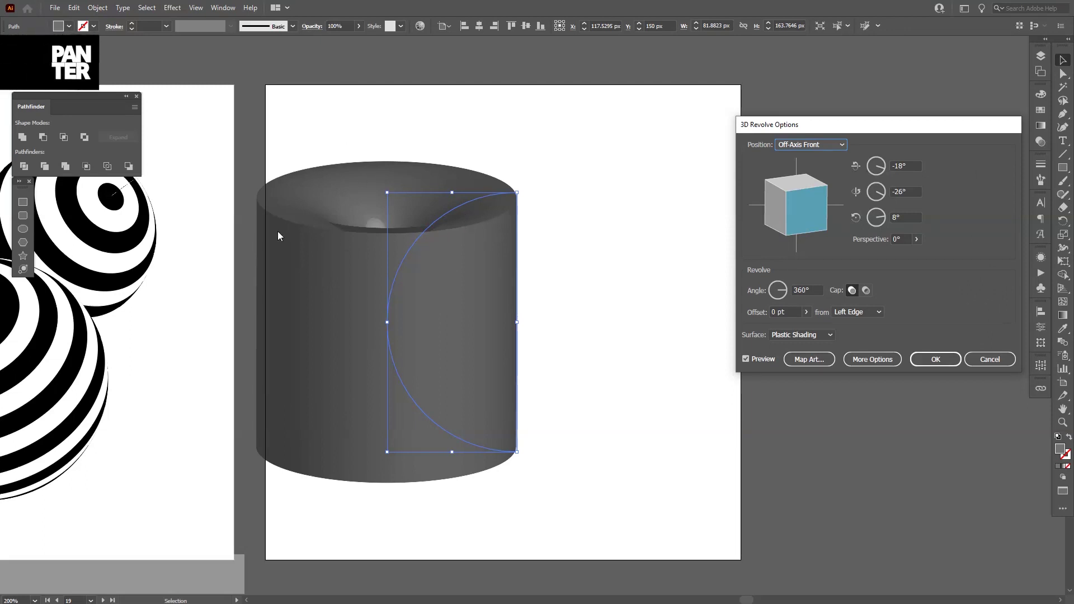
left_click(860, 313)
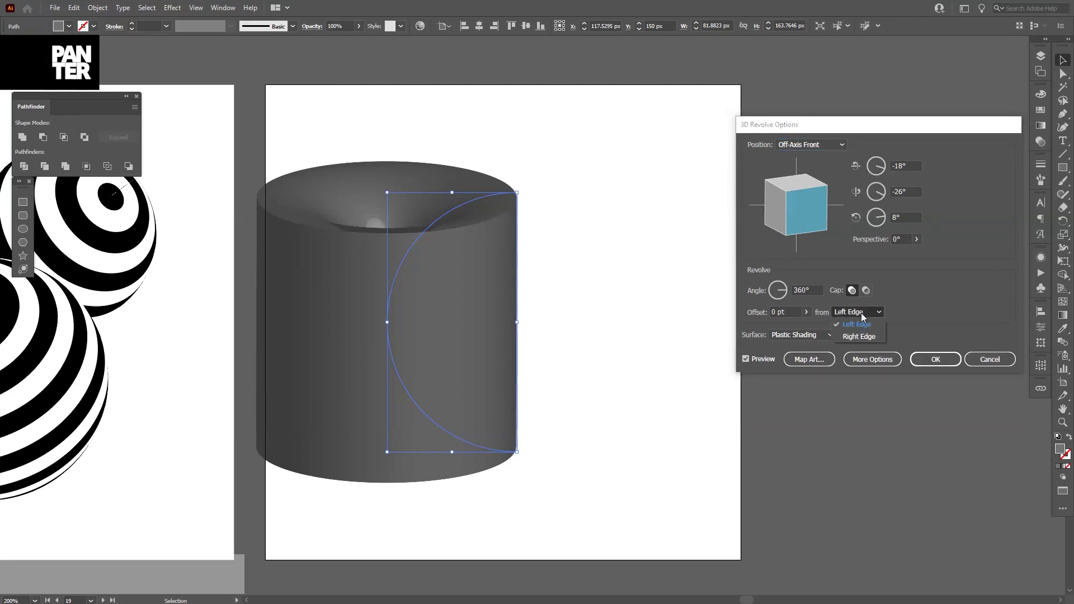
left_click(871, 340)
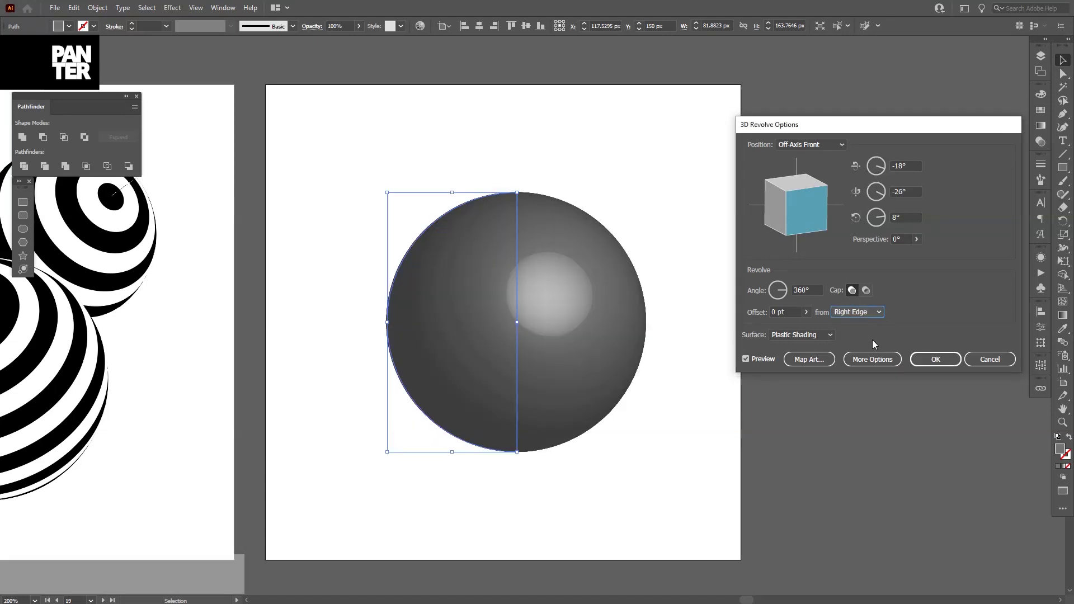
Map the striped New Symbol 7 onto the revolved surface with Invisible Geometry enabled.
left_click(816, 361)
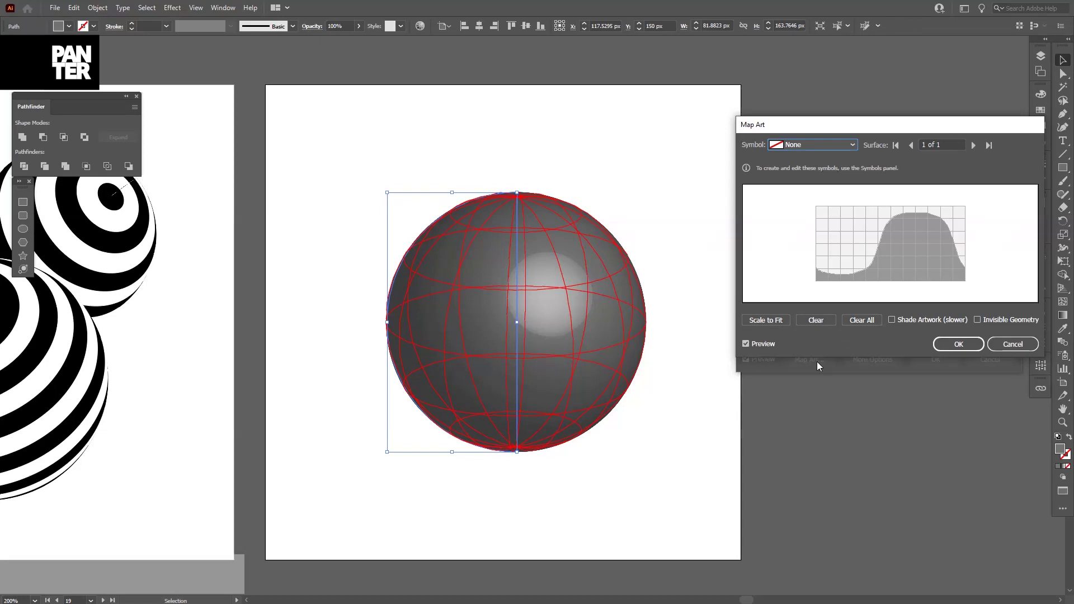
left_click(977, 320)
left_click(821, 148)
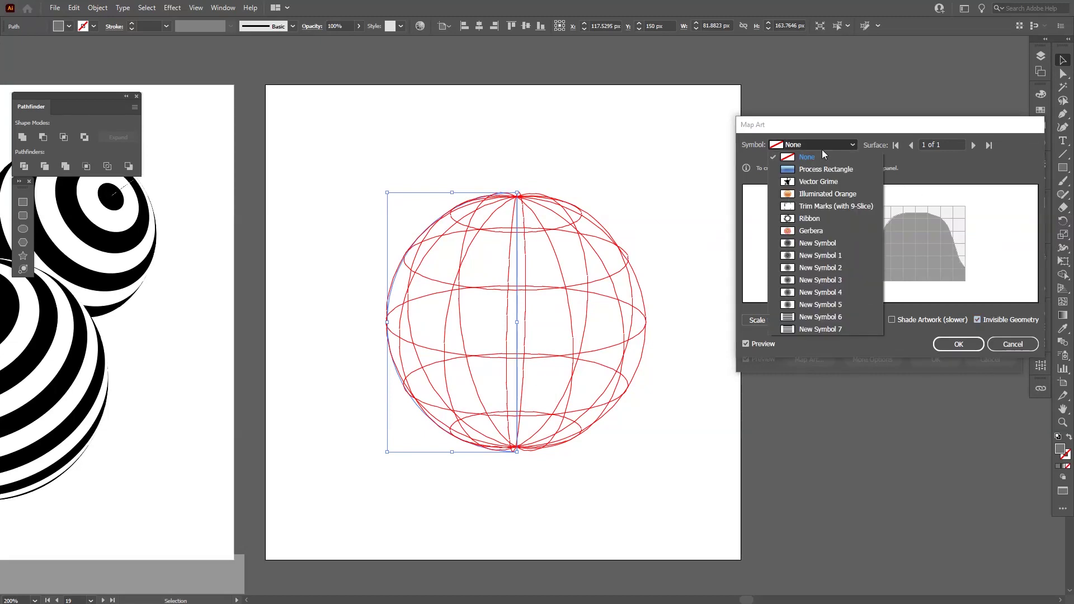
left_click(820, 329)
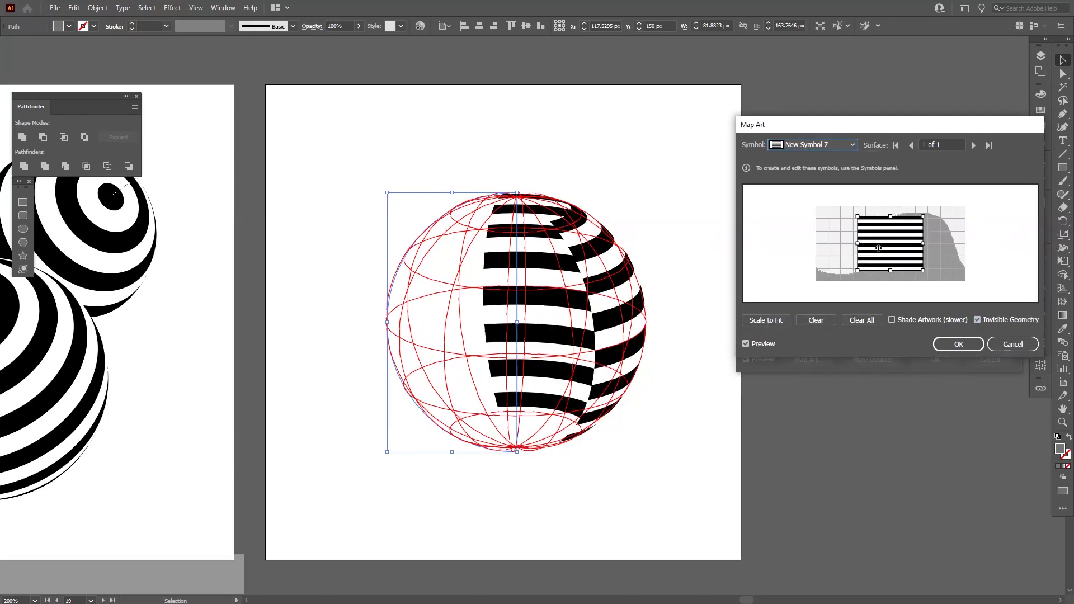
Scale the mapped stripe symbol to fit the whole sphere surface and accept the art mapping.
left_click_drag(893, 243, 815, 205)
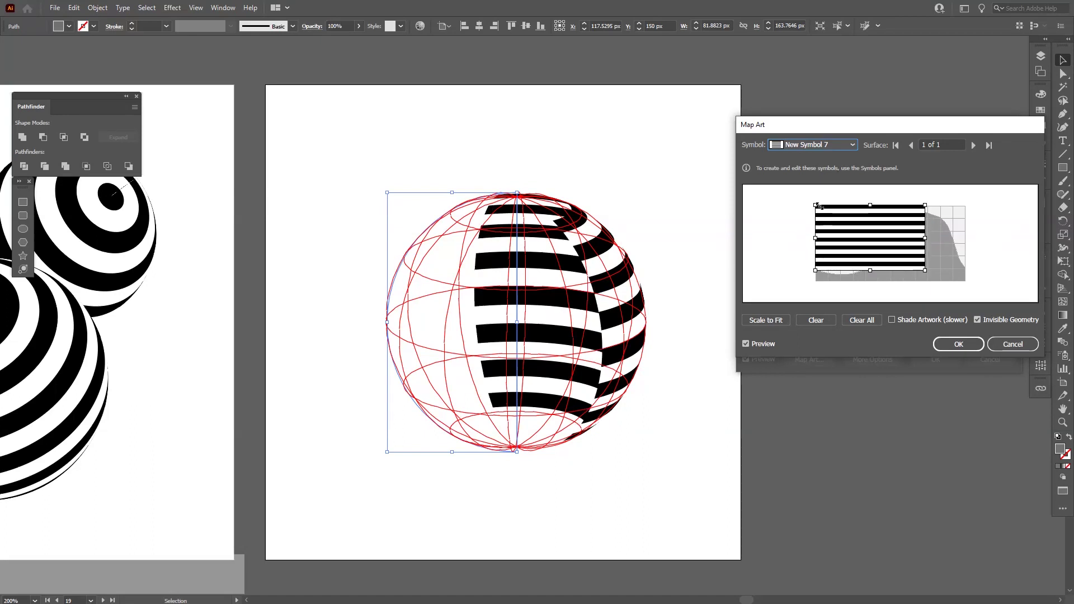
mouse_move(924, 271)
left_mouse_down()
mouse_move(967, 284)
mouse_move(944, 265)
left_mouse_up()
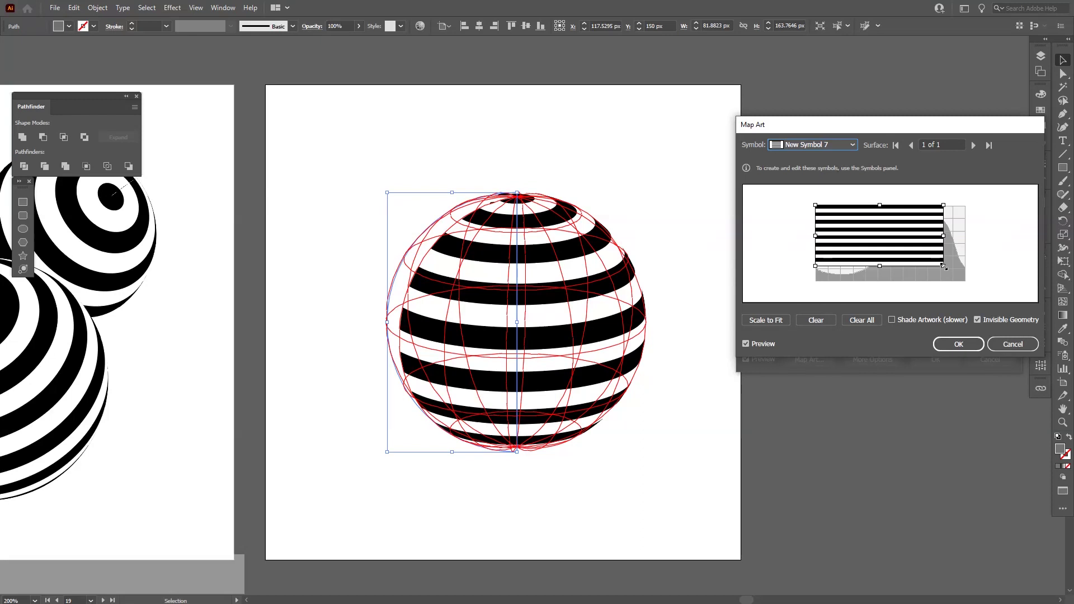
left_click(765, 319)
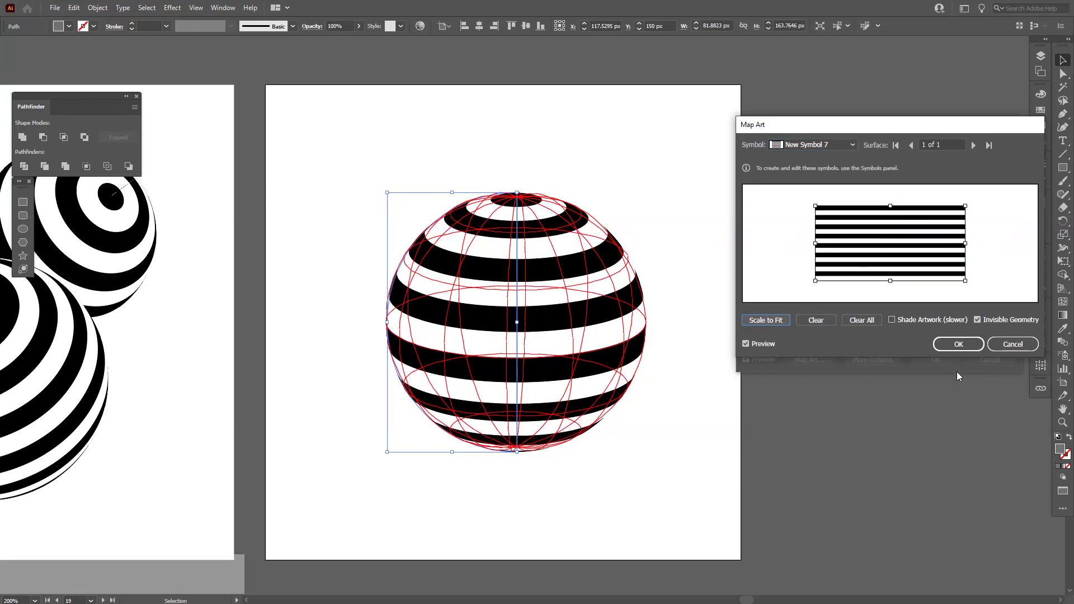
left_click(958, 344)
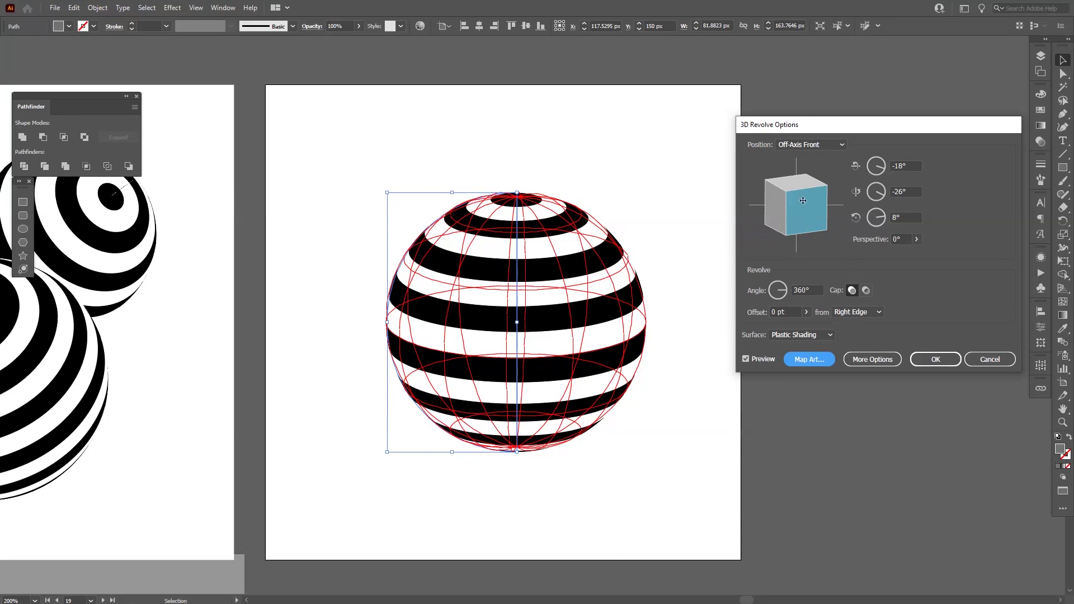
Tilt the striped sphere to a custom rotation of about -51°, -18° and 44° and apply the effect.
left_click_drag(802, 203, 751, 188)
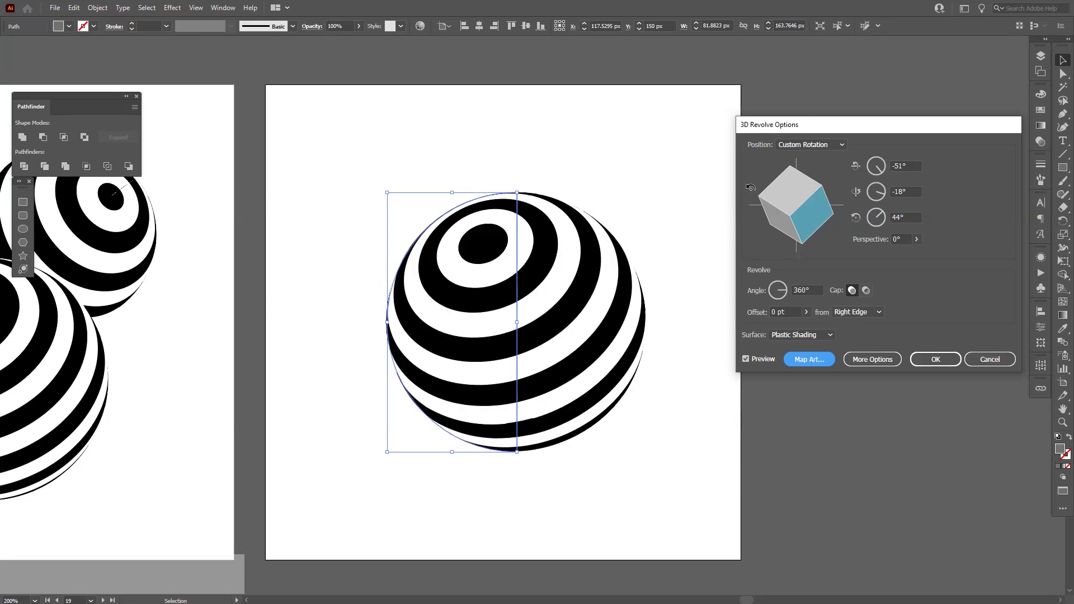
left_click(934, 359)
Reposition the sphere near the middle of its artboard and add a new artboard beside it.
left_click(707, 325)
left_click_drag(469, 262, 310, 253)
left_click(1041, 72)
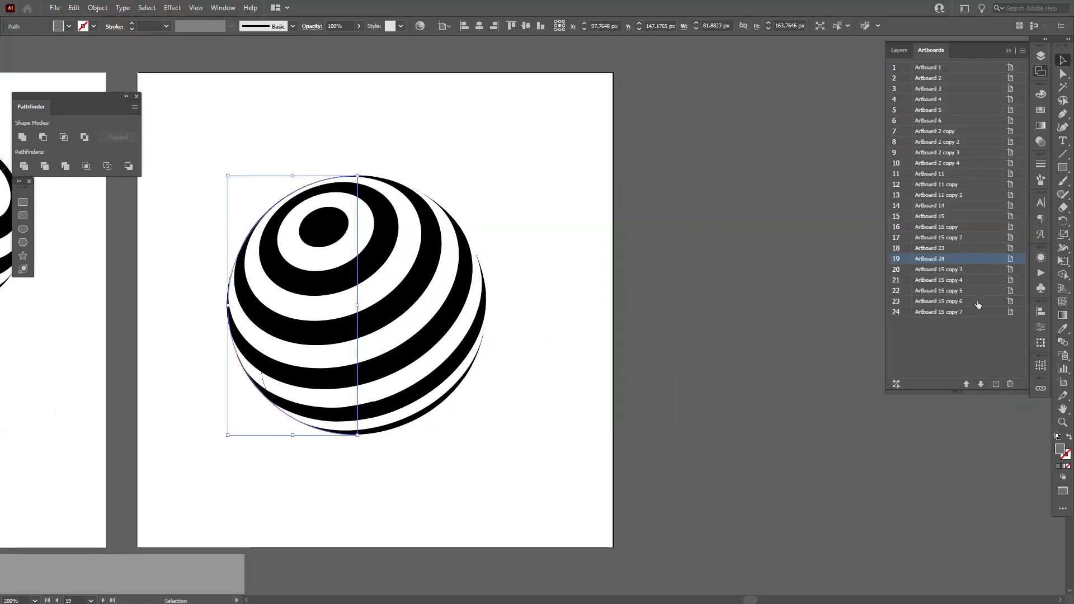
left_click(996, 383)
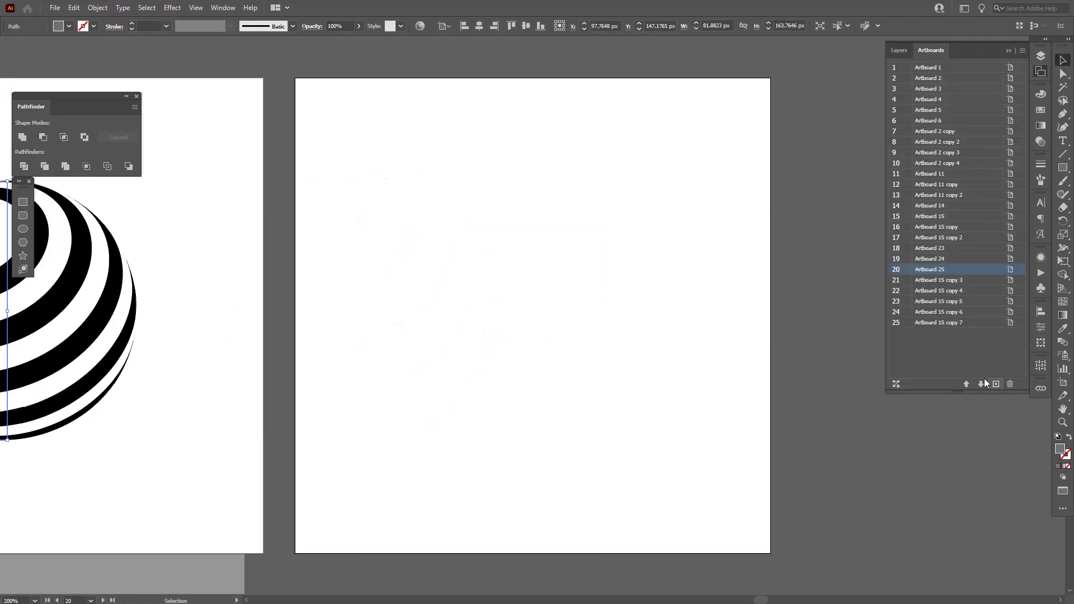
left_click(1009, 52)
Duplicate the striped sphere onto the upper part of the new artboard.
left_click_drag(255, 211, 521, 182)
left_click(503, 182)
left_click_drag(236, 240, 696, 180)
left_click_drag(888, 195, 843, 217)
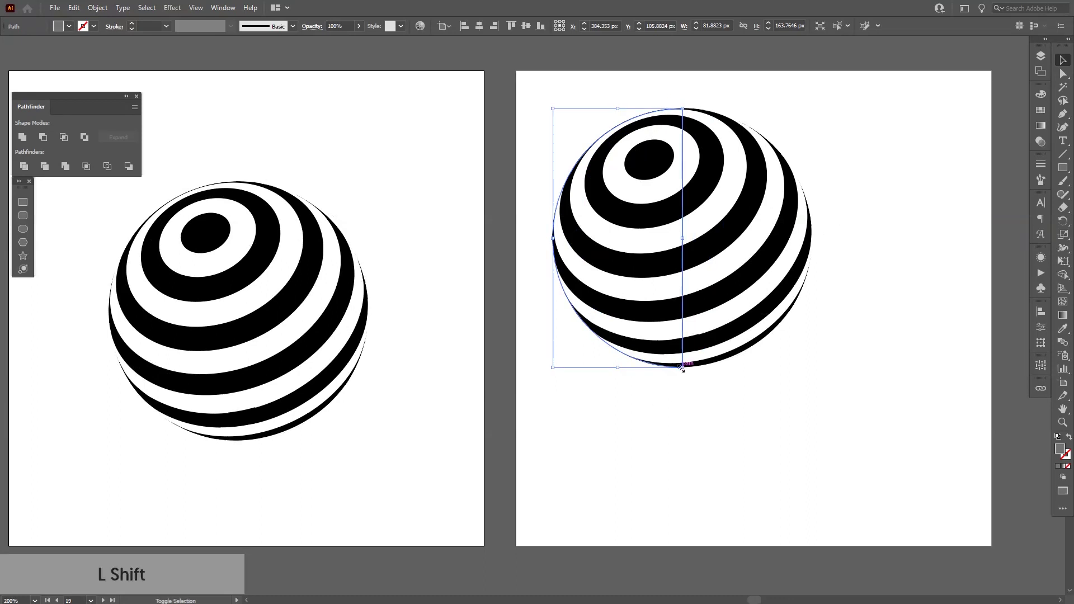
Scale the sphere copy down to about 119 px high and place a smaller copy about 74 px high beside it.
left_click_drag(681, 368, 651, 299)
left_click_drag(677, 202, 851, 247)
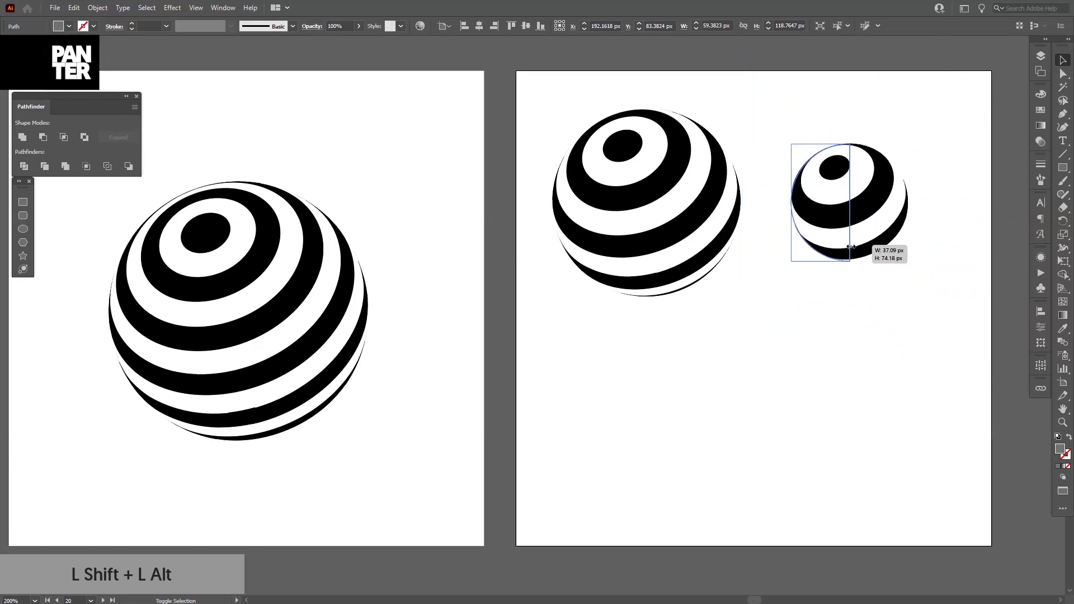
left_click(837, 418)
key("space")
left_click_drag(863, 392, 876, 393)
key("space")
left_click_drag(719, 404, 723, 395)
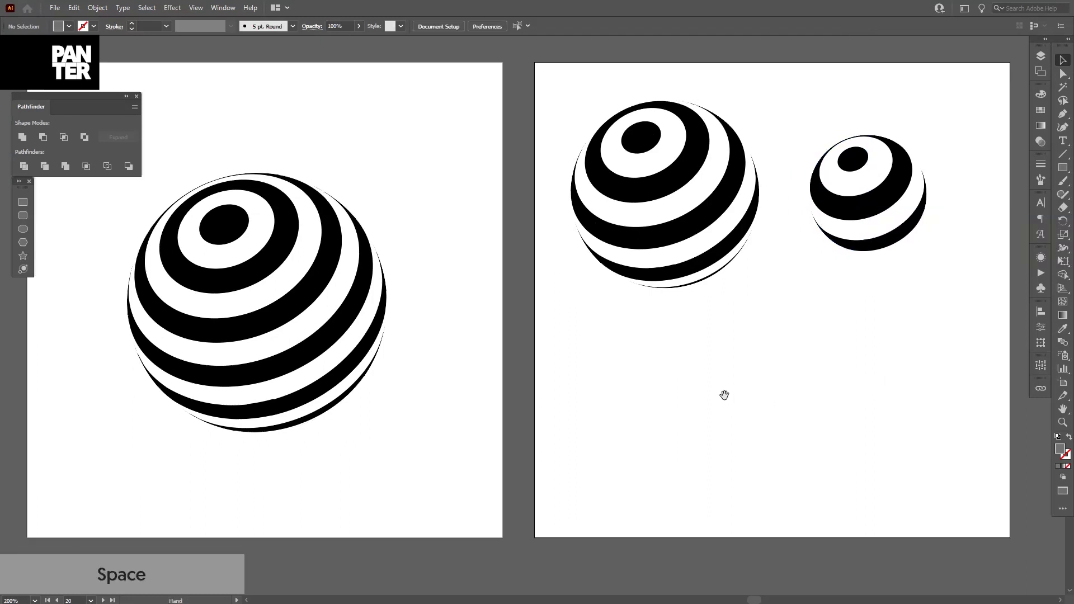
left_click_drag(609, 122, 609, 121)
Rotate the larger sphere copy on the new artboard by 180°.
left_click_drag(665, 152, 652, 199)
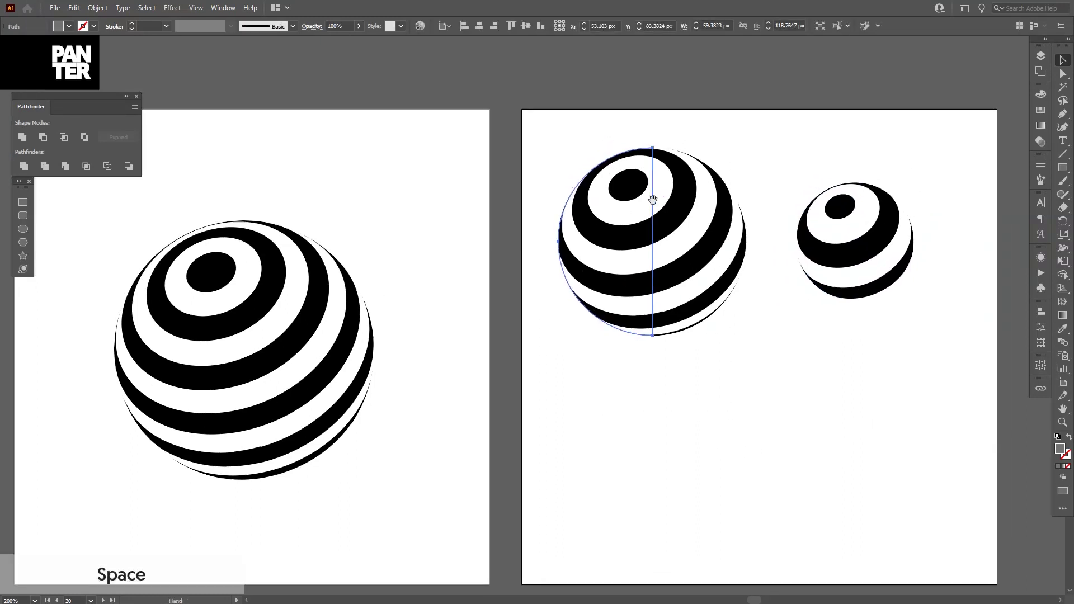
scroll(701, 136, "up", 1)
key("space")
left_click_drag(700, 160, 681, 325)
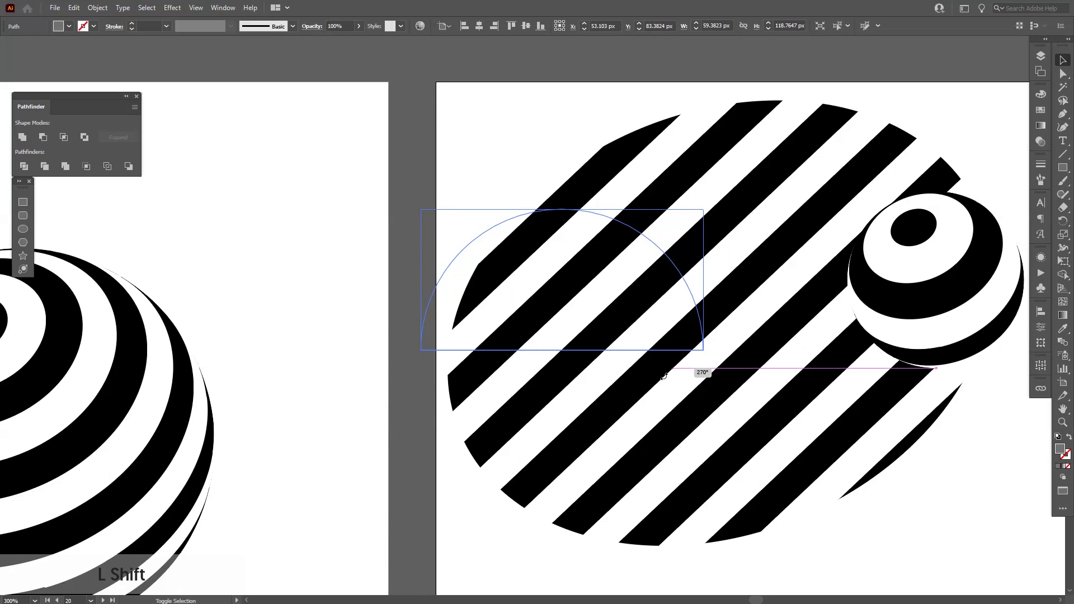
left_click_drag(663, 376, 645, 393)
left_click_drag(584, 423, 523, 433)
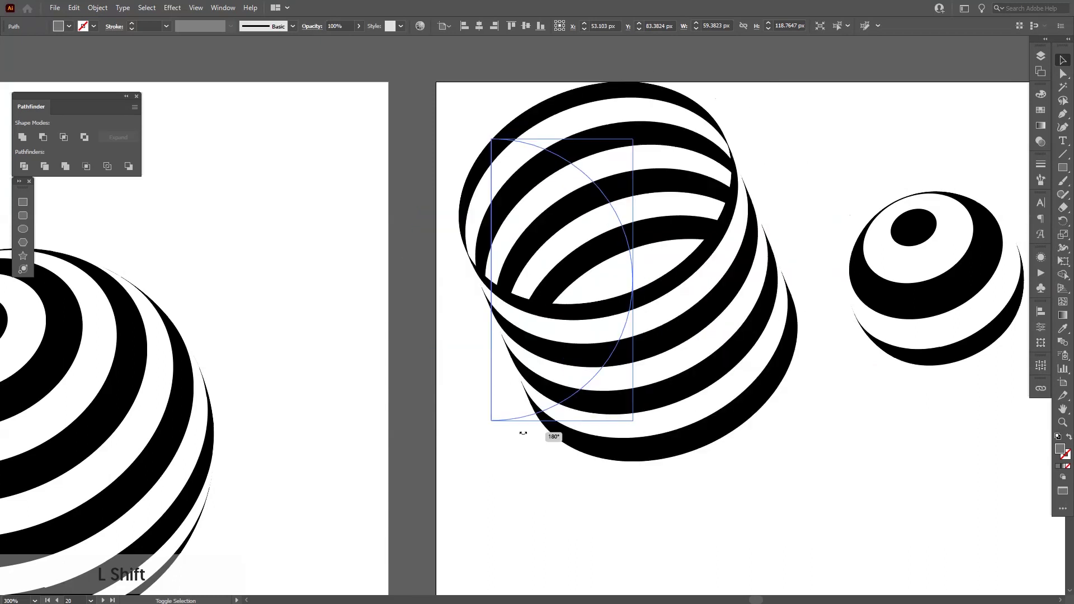
left_click(775, 484)
Scale down the rotated striped shape on the new artboard.
scroll(774, 476, "down", 2)
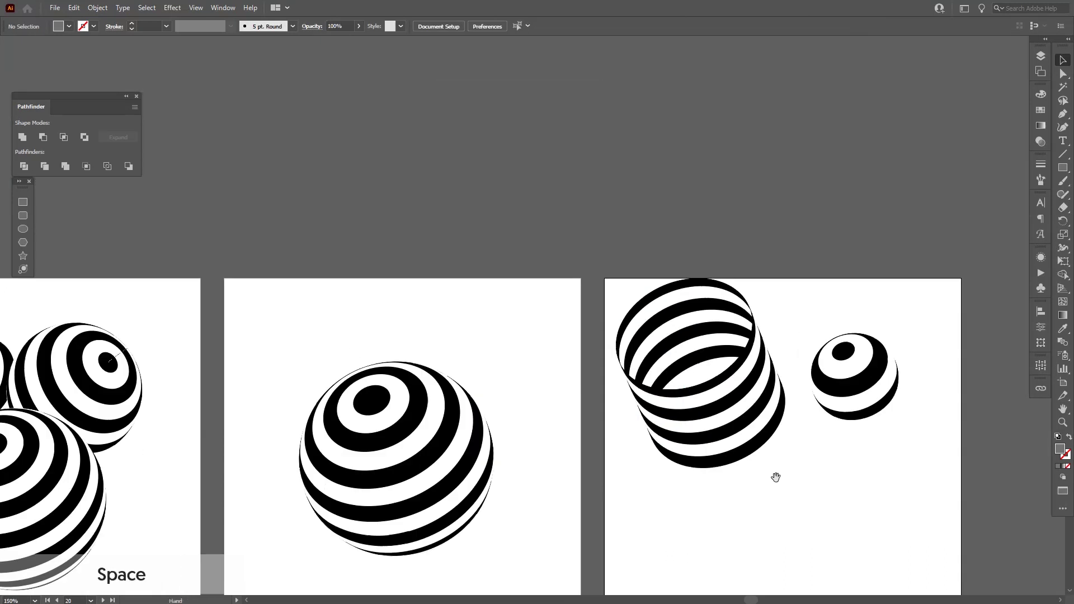
left_click_drag(775, 477, 798, 451)
scroll(709, 365, "up", 2)
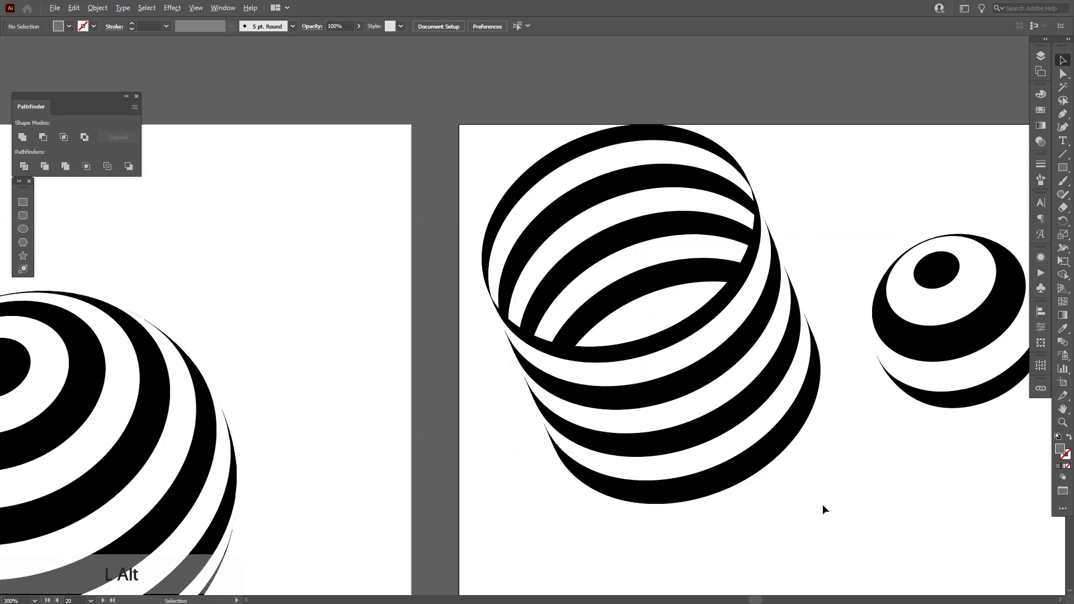
scroll(822, 506, "down", 1)
left_click(642, 334)
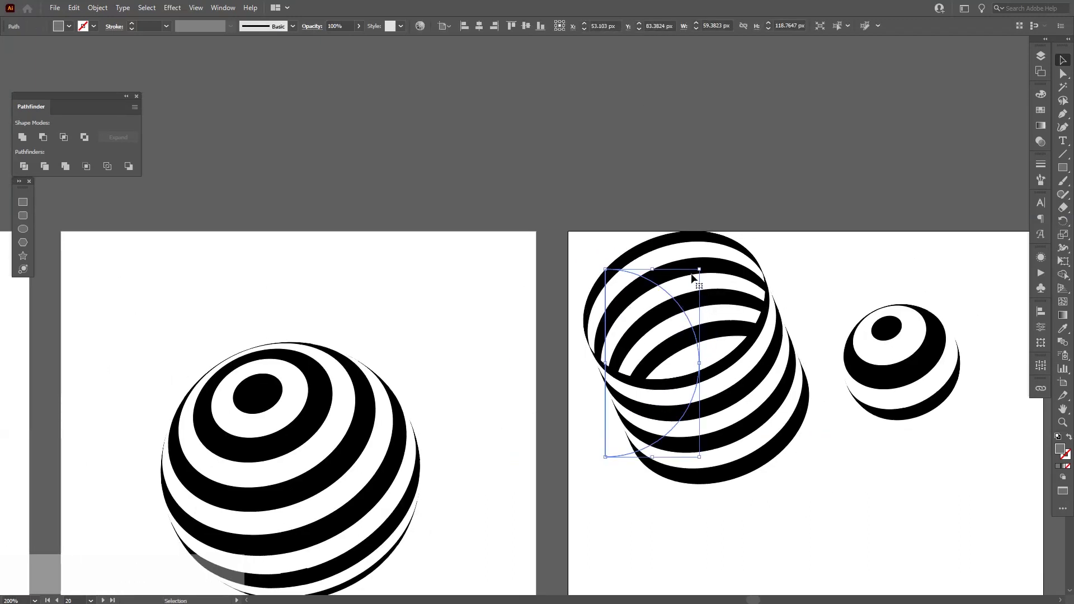
left_click_drag(699, 272, 723, 289)
left_click(755, 226)
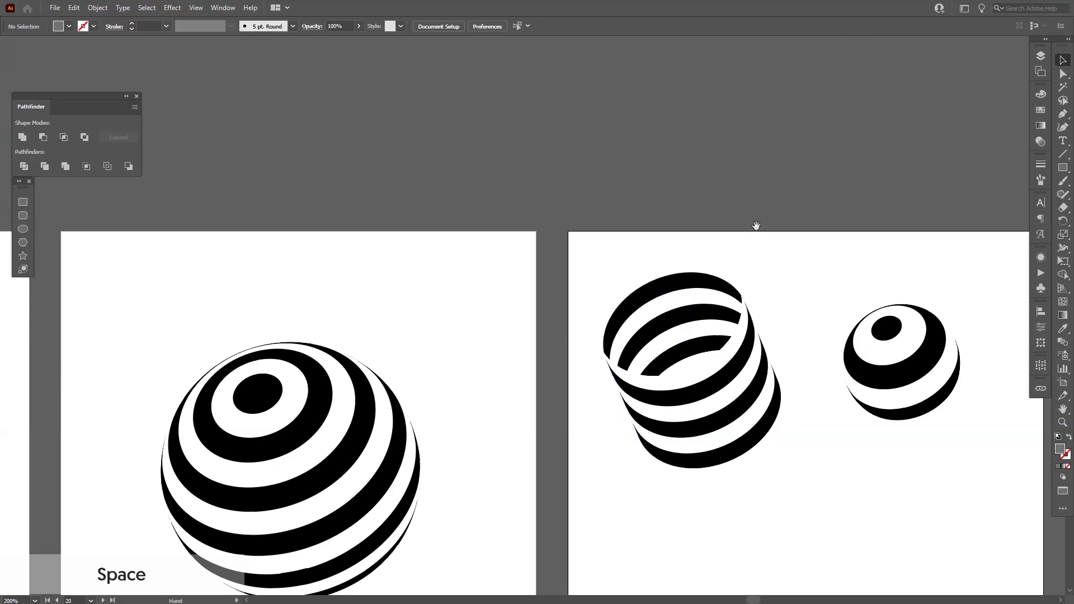
Enlarge the rotated striped shape on the new artboard.
left_click_drag(755, 226, 744, 204)
left_click(676, 356)
left_click_drag(642, 265, 654, 241)
left_click(817, 238)
mouse_move(811, 279)
left_mouse_down()
mouse_move(797, 247)
mouse_move(795, 273)
left_mouse_up()
scroll(794, 253, "down", 1)
left_click_drag(709, 358, 684, 194)
left_click(719, 358)
left_click_drag(712, 380, 708, 377)
left_click_drag(615, 84, 642, 263)
left_click_drag(666, 508, 688, 383)
left_click(514, 434)
Duplicate the artboard containing the large striped sphere directly below the original.
scroll(518, 419, "down", 1)
left_click_drag(495, 420, 564, 263)
scroll(395, 307, "up", 1)
key("space")
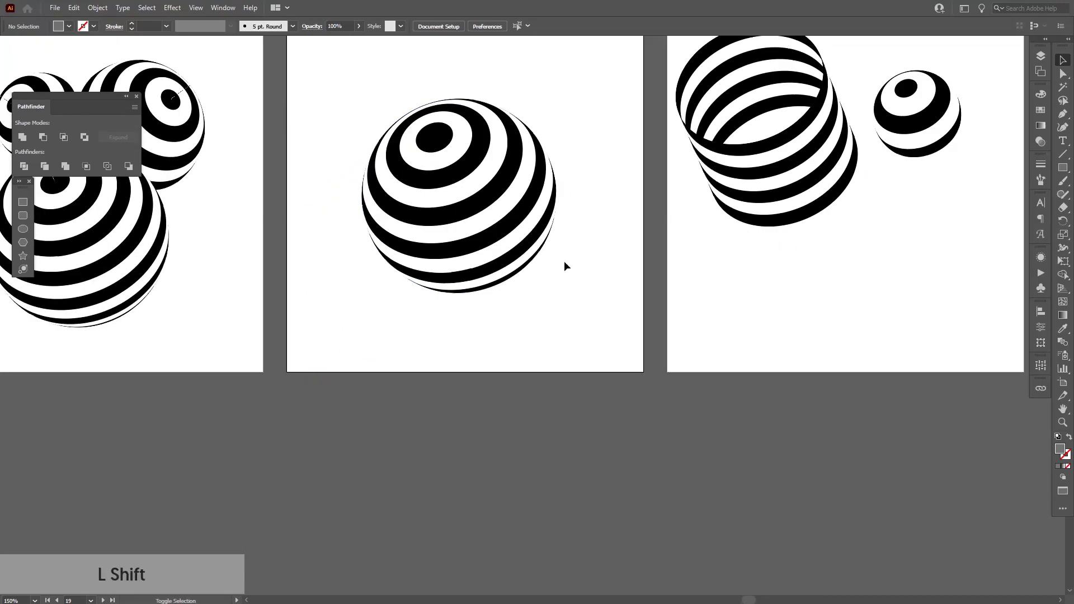
key("shift+o")
left_click_drag(566, 86, 647, 200)
key("v")
Select the striped sphere on the duplicated artboard and reposition it near the artboard's center.
key("space")
scroll(607, 328, "up", 1)
key("space")
left_click_drag(699, 342, 720, 339)
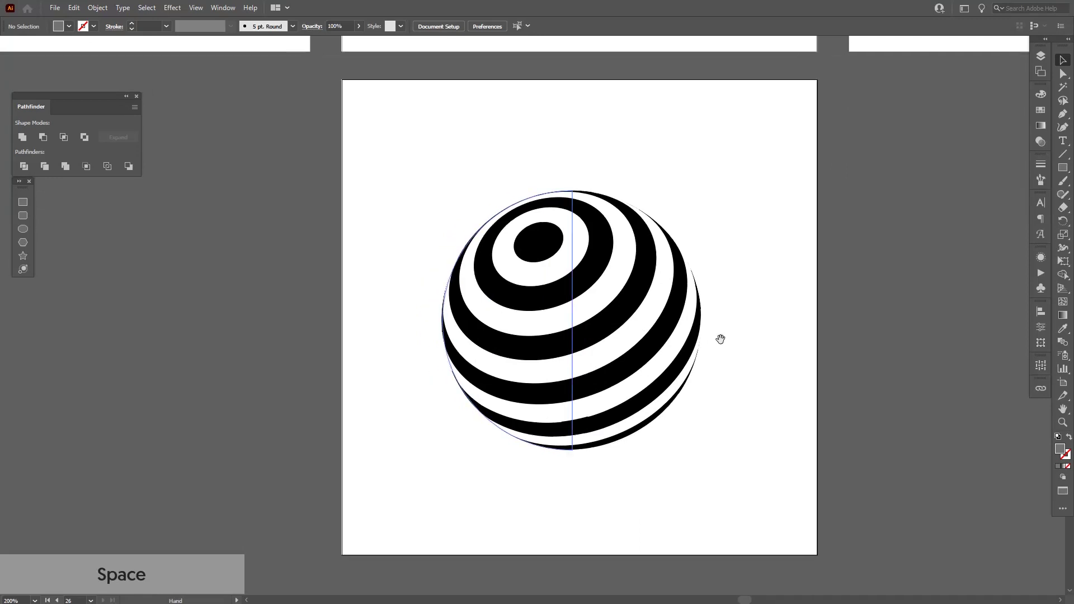
scroll(597, 309, "up", 1)
left_click(597, 311)
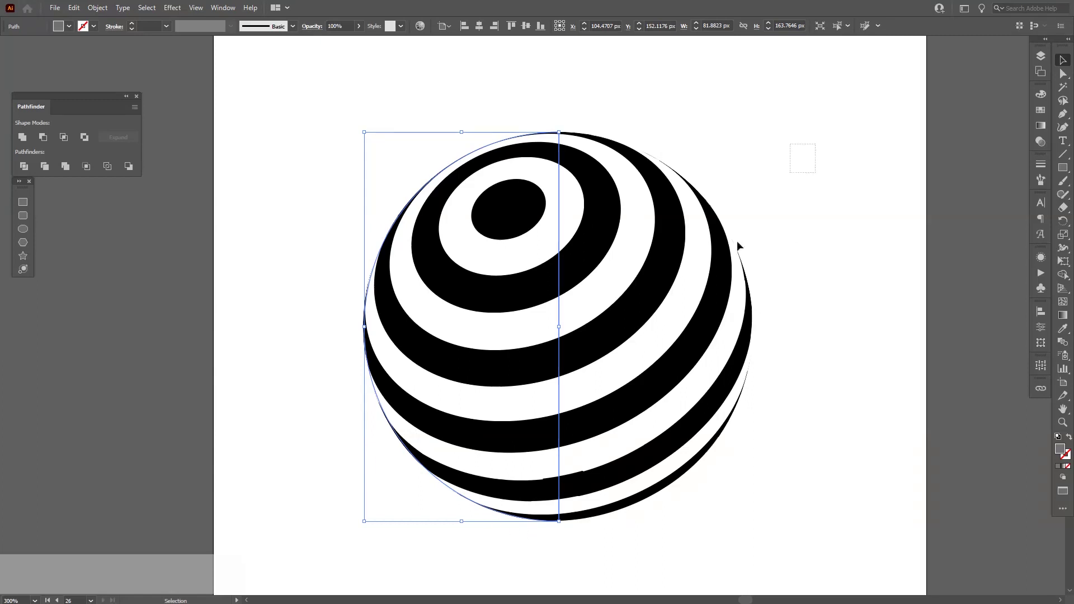
left_click_drag(737, 242, 632, 357)
mouse_move(660, 321)
left_mouse_down()
mouse_move(676, 321)
mouse_move(642, 304)
left_mouse_up()
mouse_move(749, 207)
left_mouse_down()
mouse_move(619, 341)
mouse_move(688, 244)
mouse_move(619, 350)
mouse_move(640, 336)
left_mouse_up()
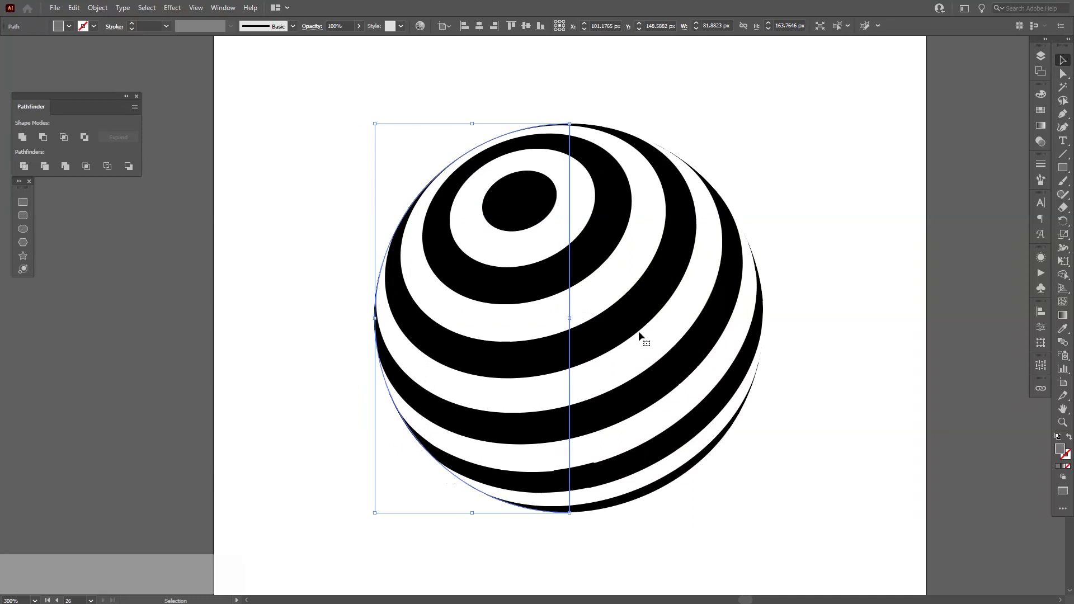
Expand the appearance of the striped sphere and ungroup the result twice.
left_click(111, 3)
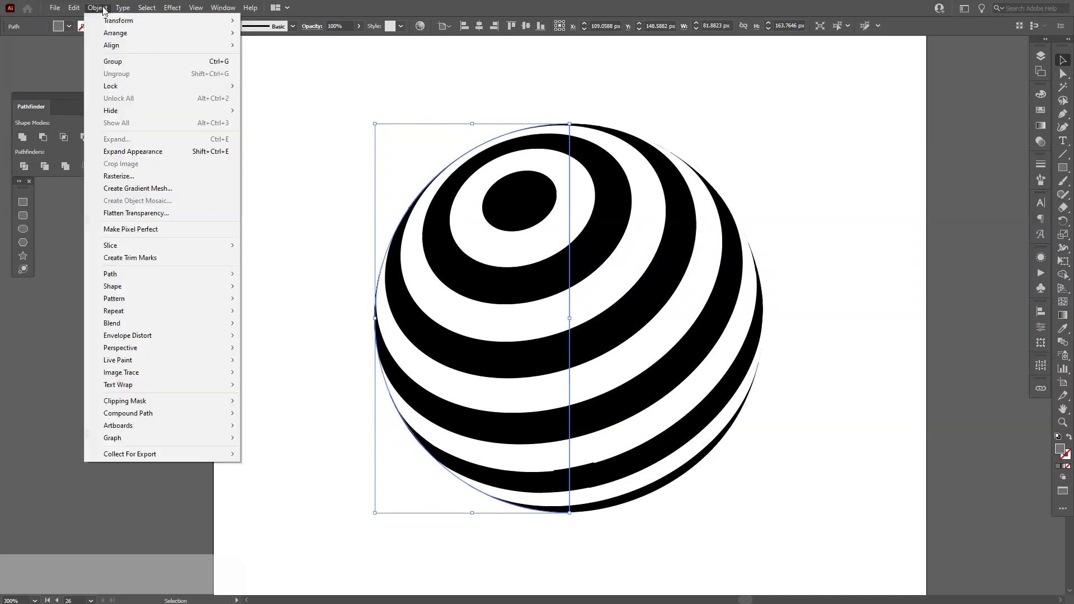
left_click(129, 152)
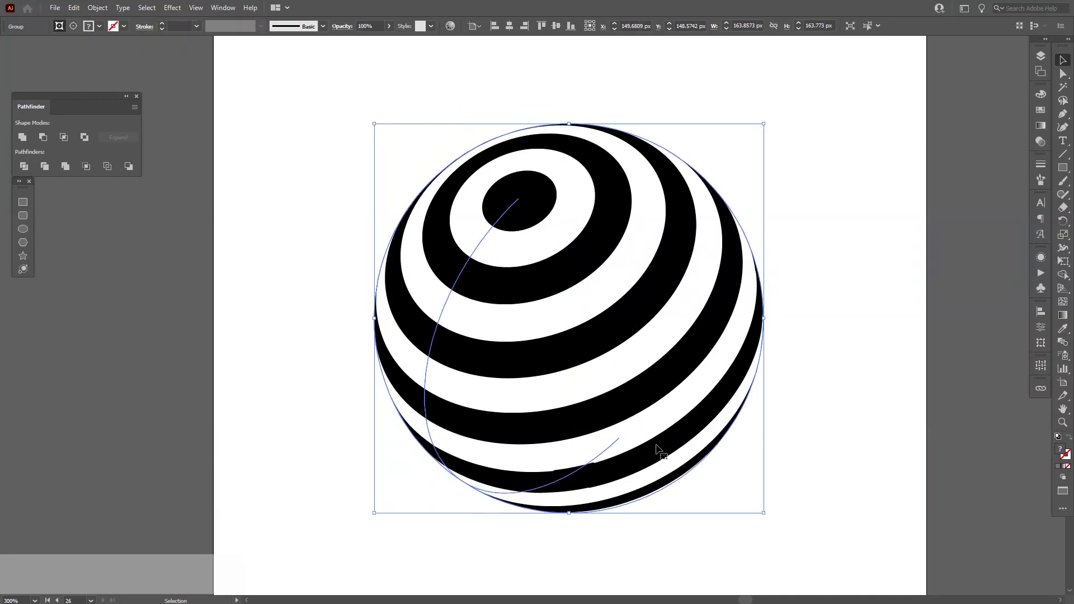
right_click(604, 337)
left_click(636, 426)
right_click(608, 328)
left_click(643, 421)
Release the clipping mask on the expanded sphere and clear the selection.
right_click(607, 330)
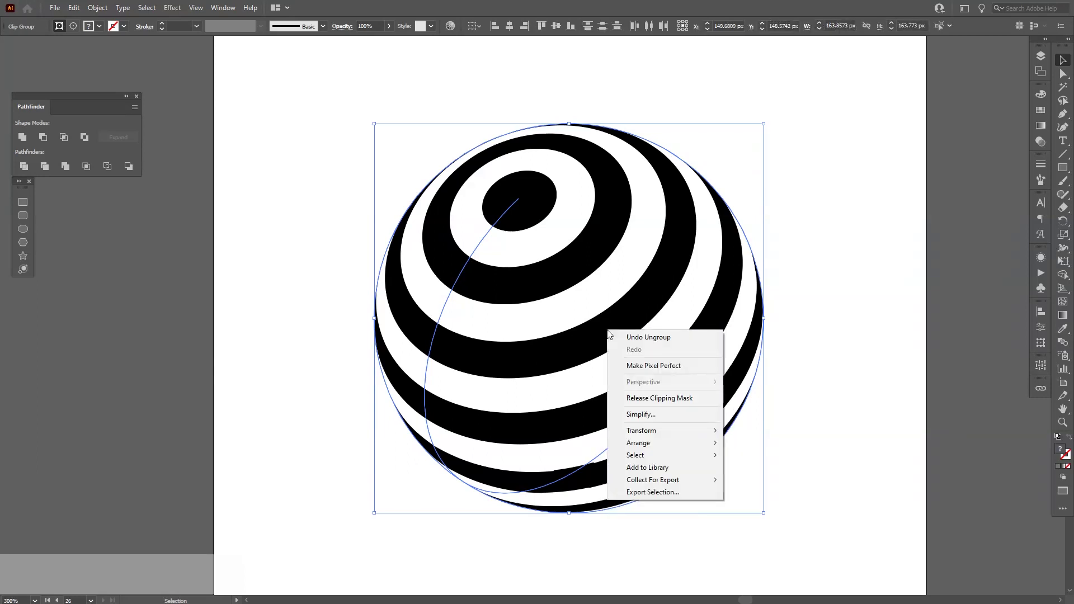
left_click(648, 398)
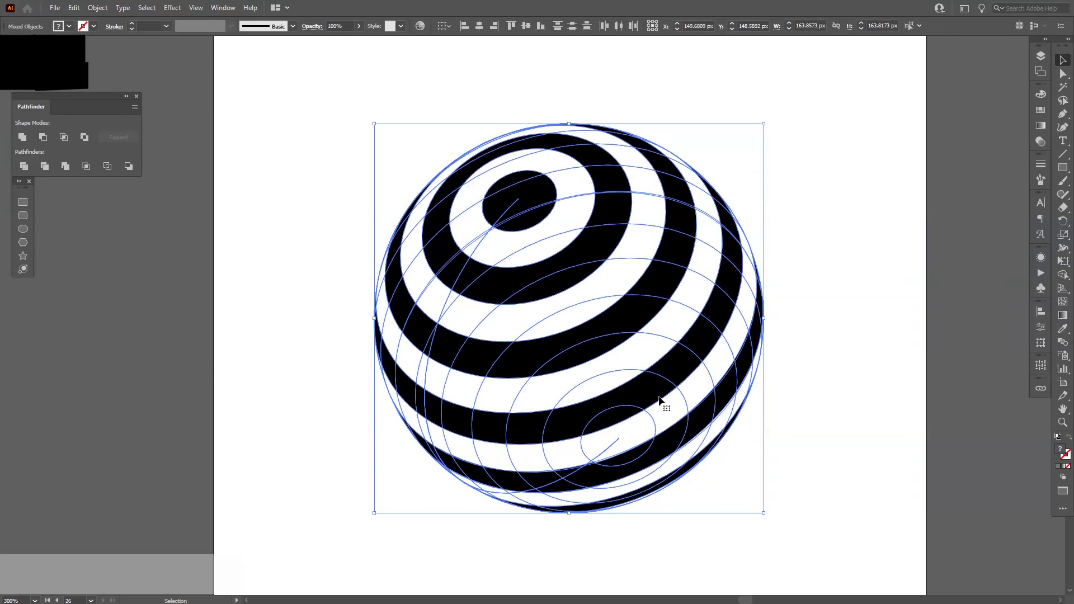
left_click(860, 385)
Move the front striped half of the sphere off the artboard into the empty area on its right.
left_click_drag(661, 416, 959, 342)
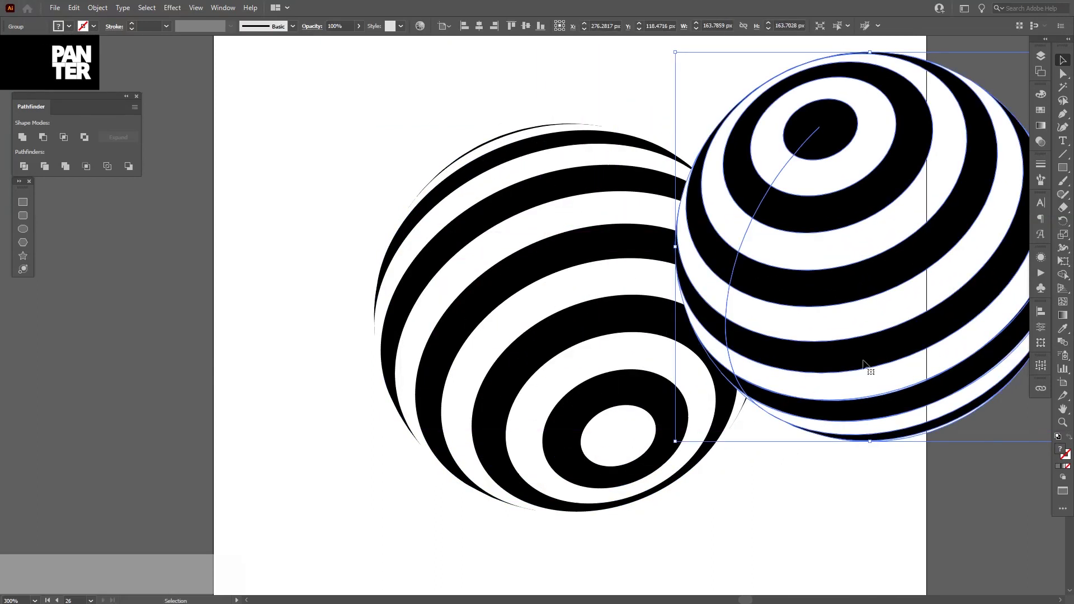
left_click_drag(810, 345, 789, 359)
scroll(724, 344, "down", 2)
scroll(698, 334, "up", 1)
left_click_drag(576, 344, 503, 343)
scroll(712, 318, "up", 2)
left_click_drag(845, 312, 682, 341)
scroll(527, 318, "down", 2)
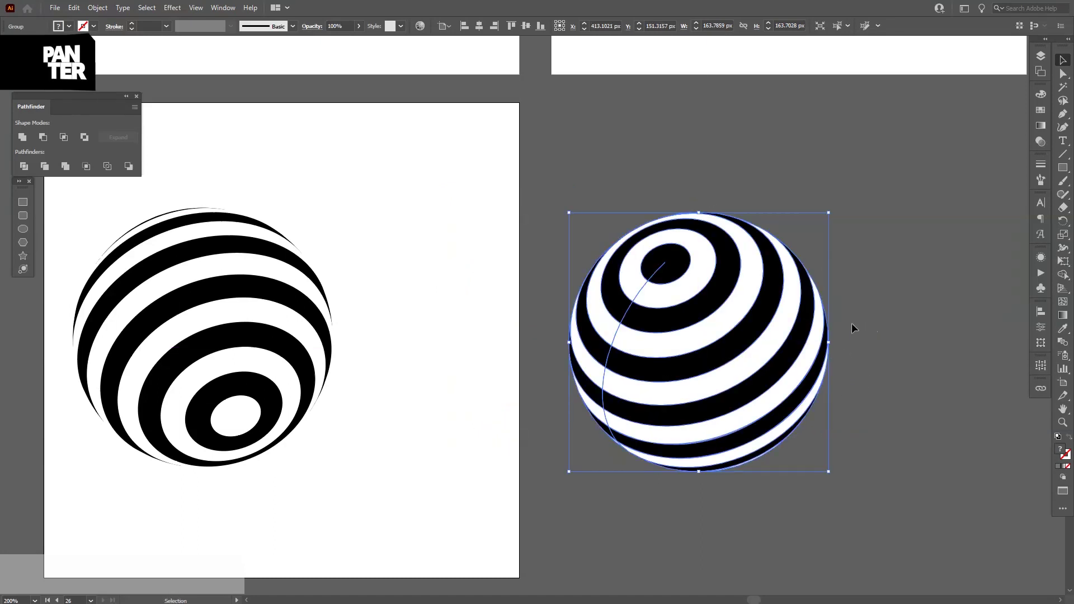
Ungroup the separated front half into individual stripes and deselect everything.
scroll(851, 328, "up", 1)
right_click(623, 289)
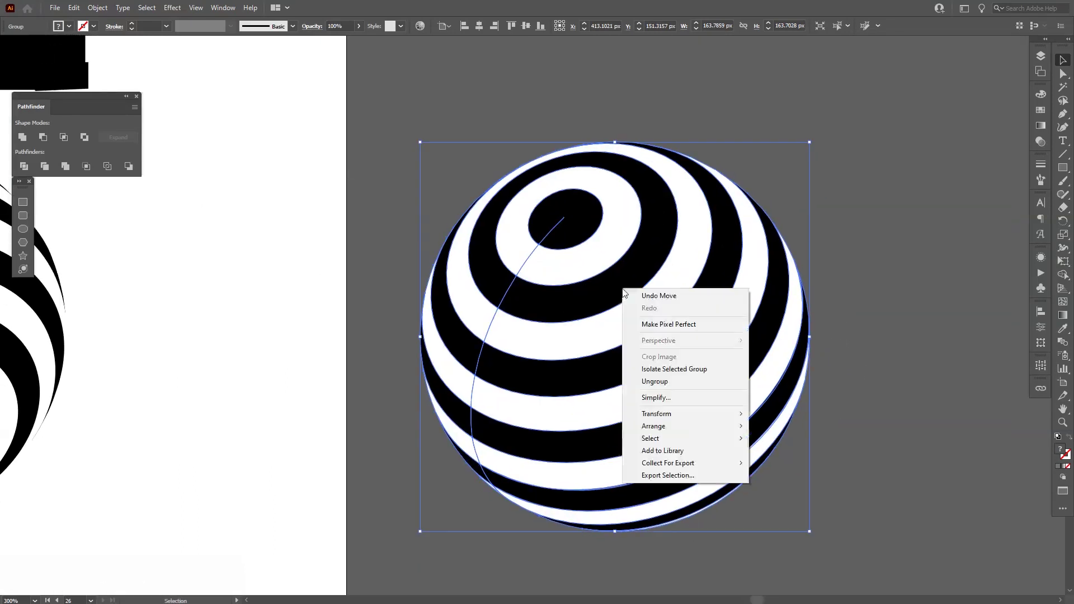
left_click(661, 381)
key("ctrl+shift+a")
left_click(597, 246)
left_click_drag(597, 246, 834, 141)
key("ctrl+z")
Remove the seam lines from the black centre ellipse and the white ring around it by applying Pathfinder Unite to each.
scroll(574, 222, "up", 1)
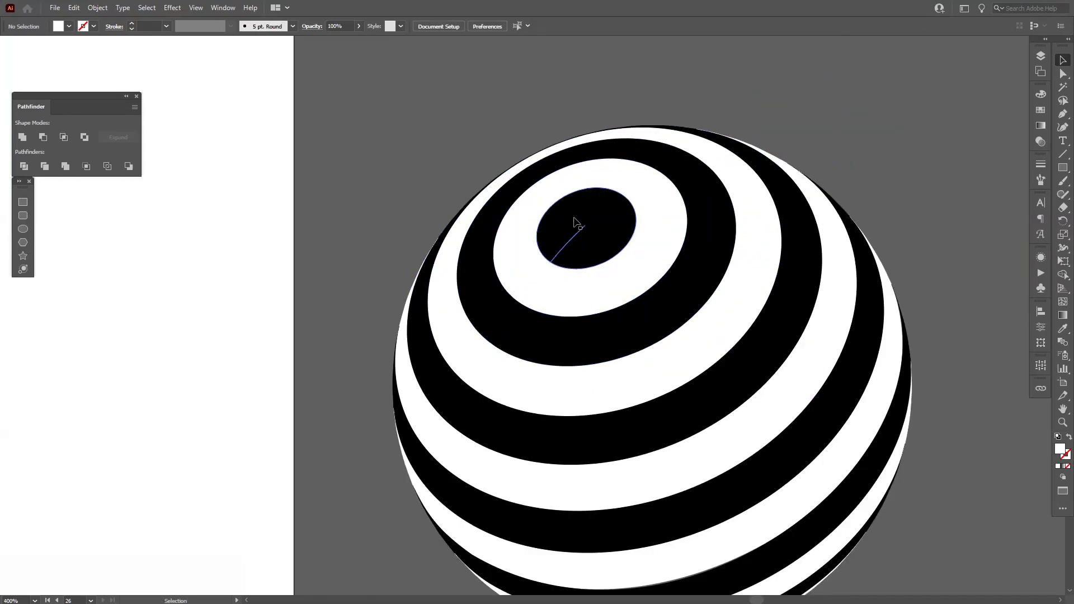
left_click(574, 219)
scroll(621, 235, "up", 1)
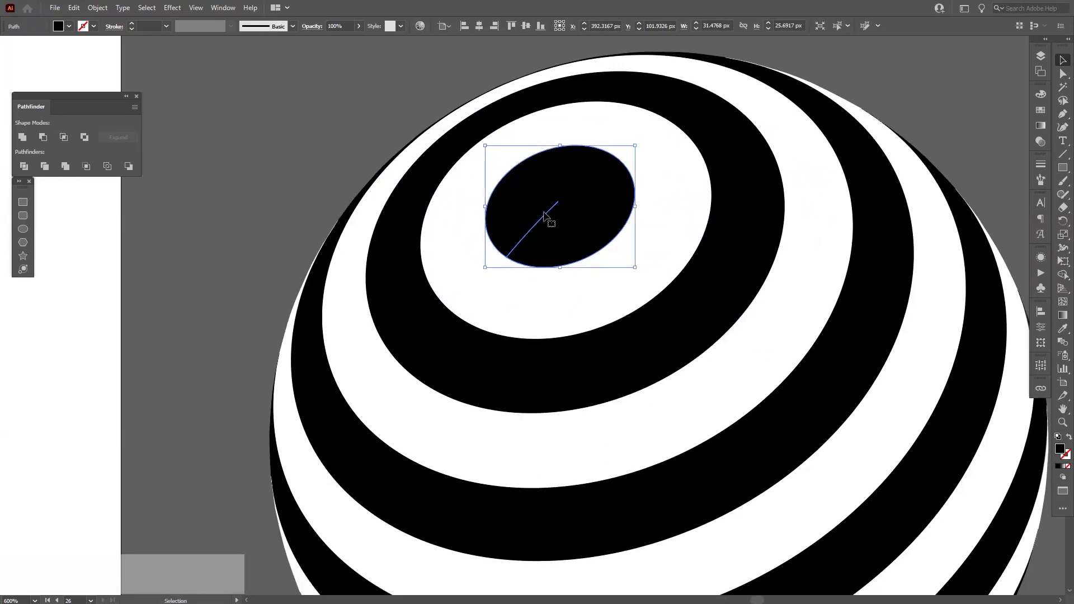
scroll(545, 215, "up", 3)
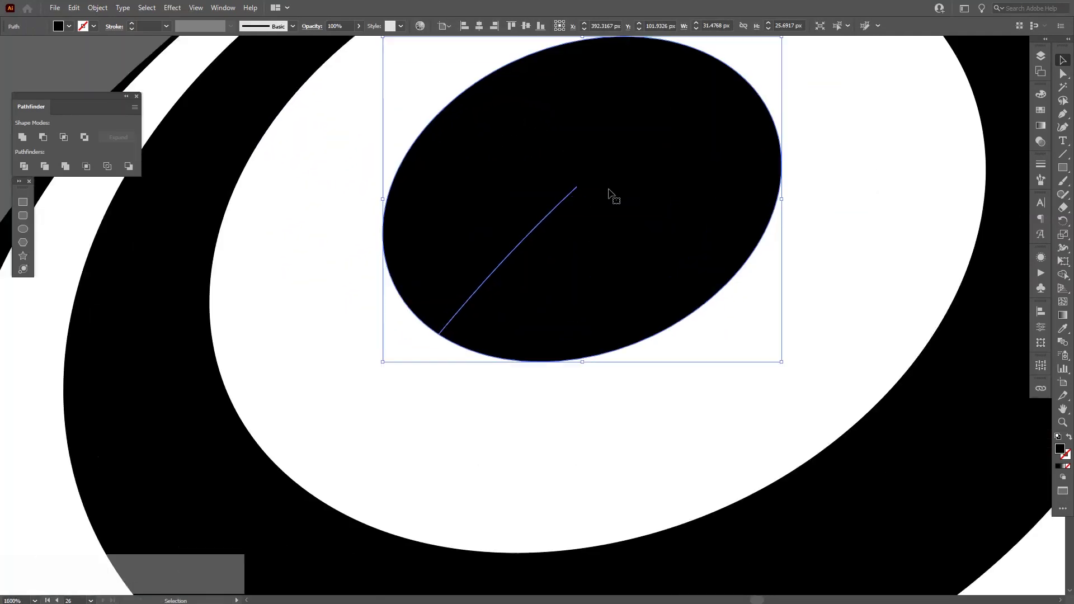
left_click(22, 138)
scroll(535, 233, "down", 1)
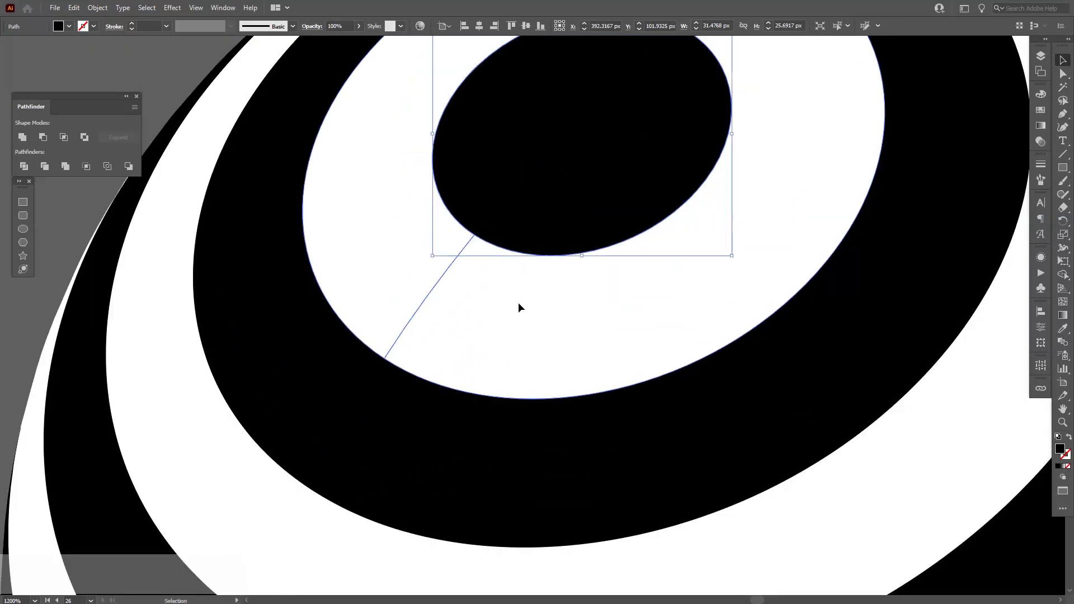
left_click(519, 307)
left_click(23, 138)
scroll(367, 302, "down", 3)
Select the remaining black stripes of the separated sphere together and merge them with Pathfinder Unite.
left_click_drag(367, 302, 422, 290)
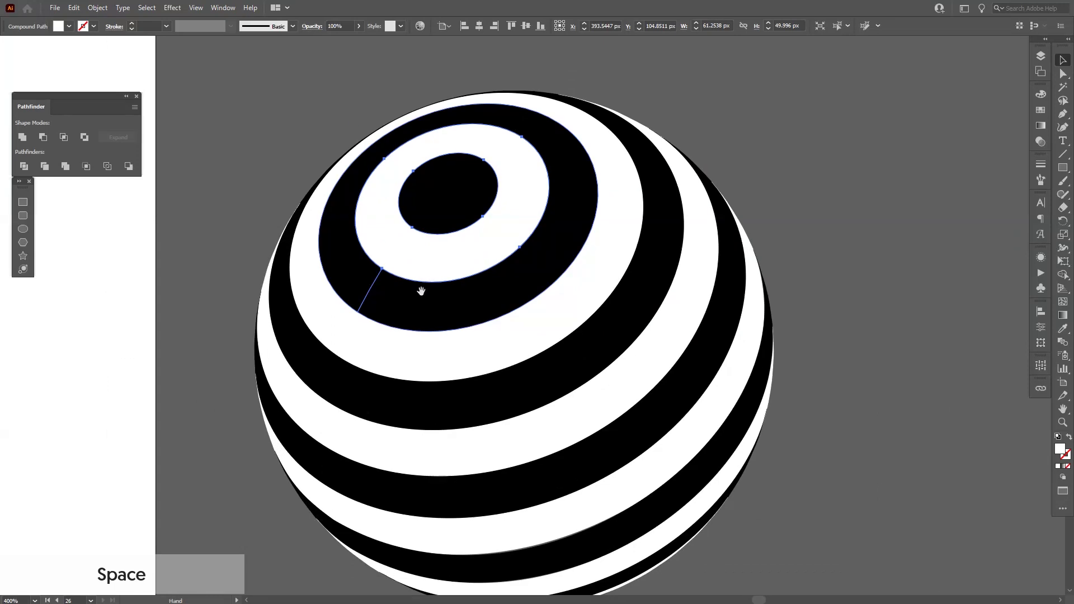
left_click(420, 304)
left_click(432, 228, "shift")
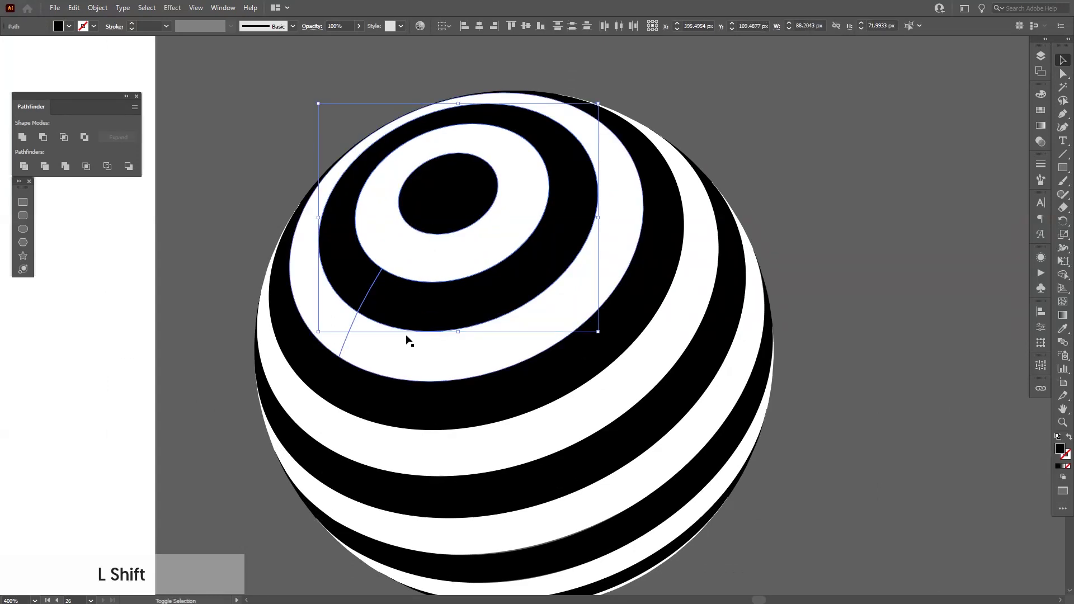
left_click(424, 400, "shift")
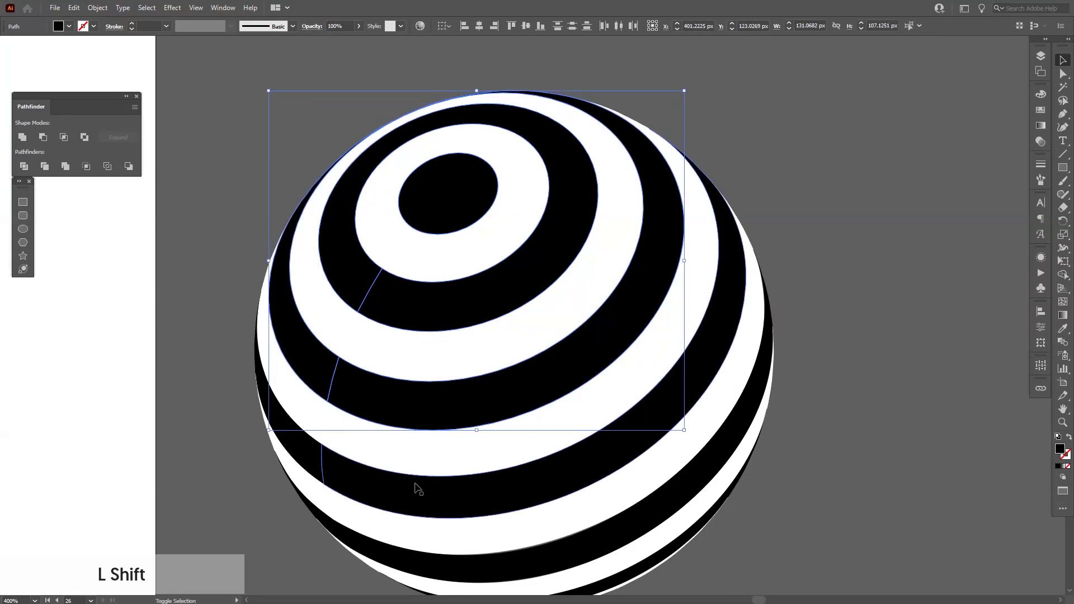
left_click(418, 496, "shift")
left_click_drag(465, 484, 469, 364)
left_click(477, 446, "shift")
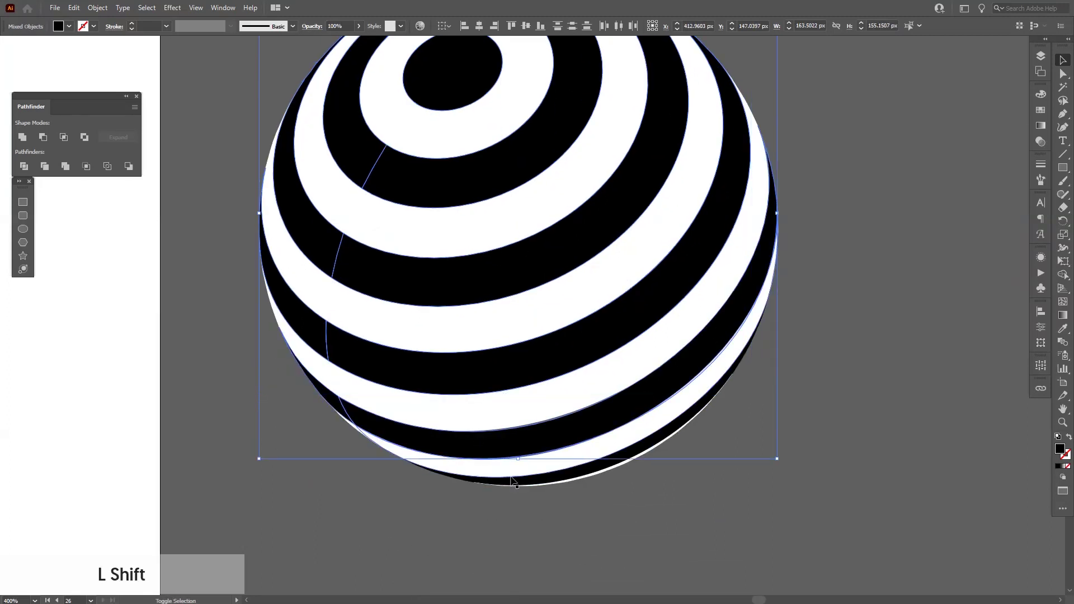
left_click(515, 484, "shift")
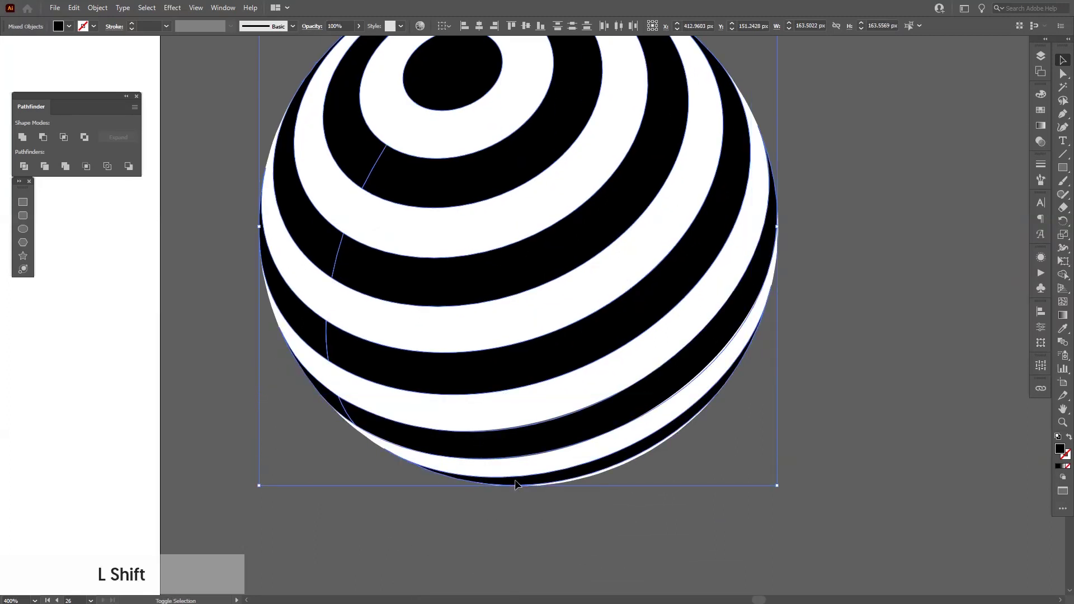
left_click(25, 139)
Remove the end point of the stray seam line inside the lower-left black stripe with the Delete Anchor Point tool.
left_click_drag(441, 229, 465, 240)
scroll(343, 314, "up", 1)
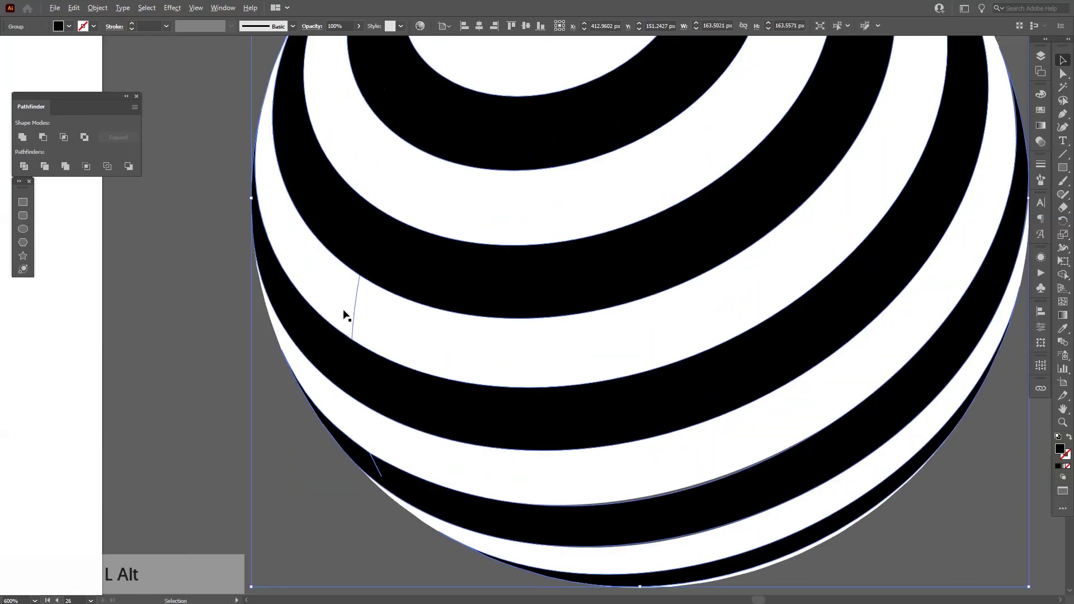
scroll(398, 475, "up", 3)
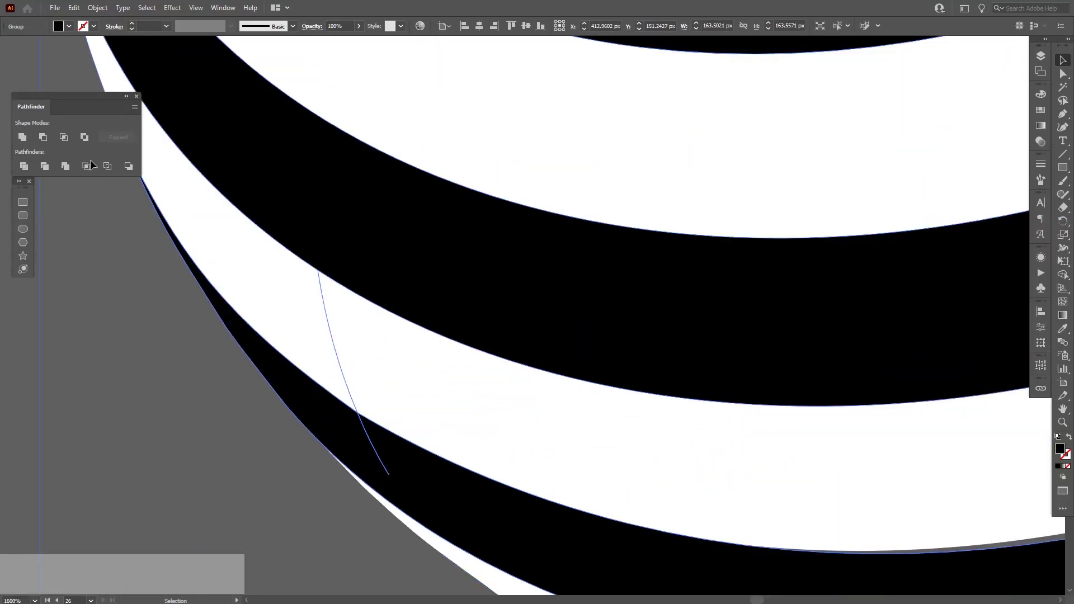
scroll(436, 377, "up", 3)
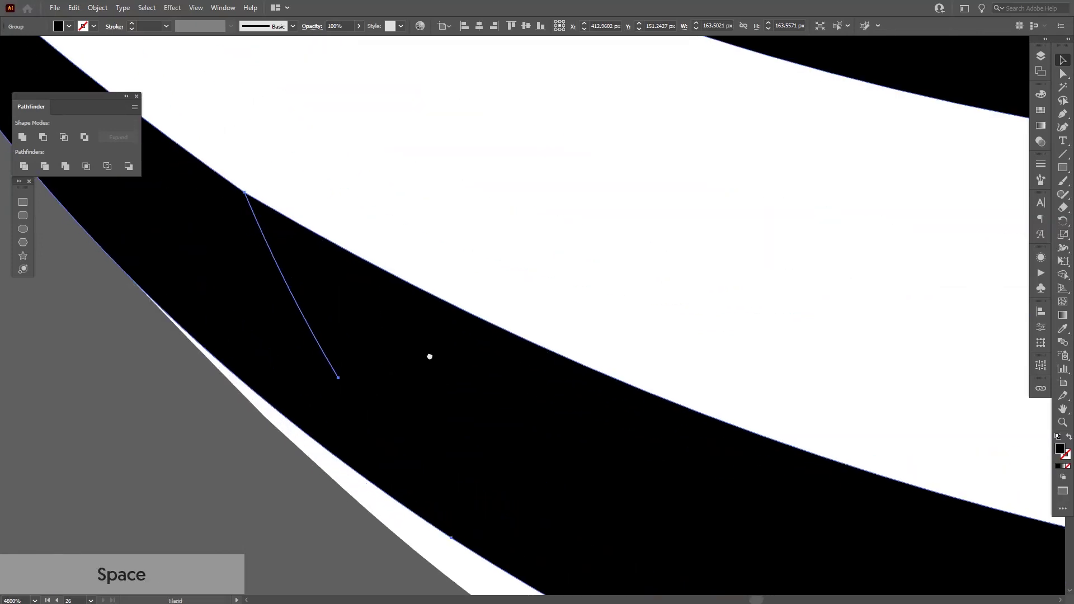
left_click_drag(429, 357, 496, 395)
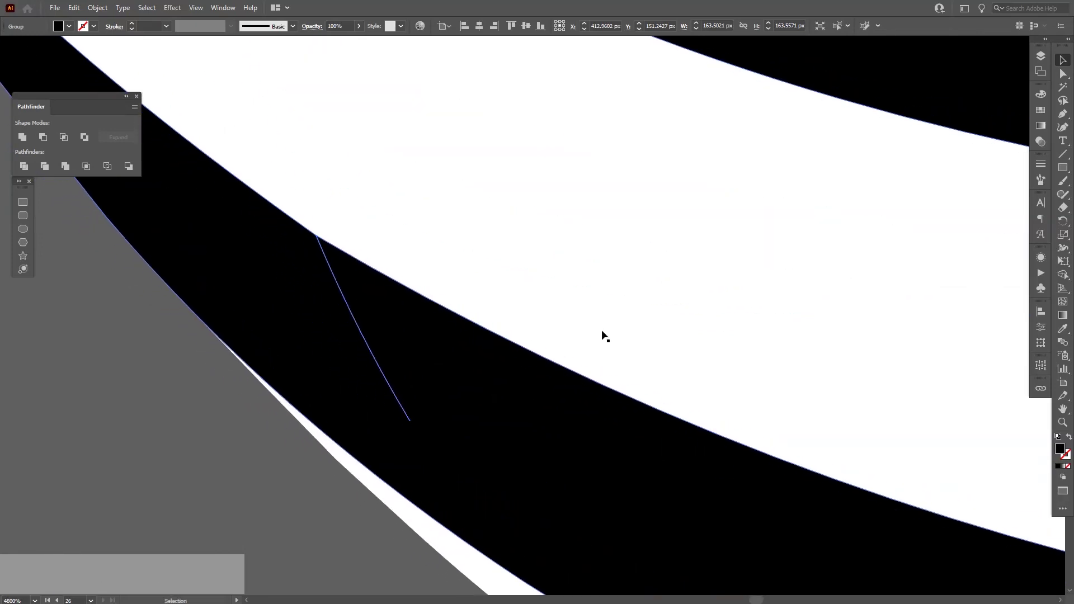
right_click(1065, 121)
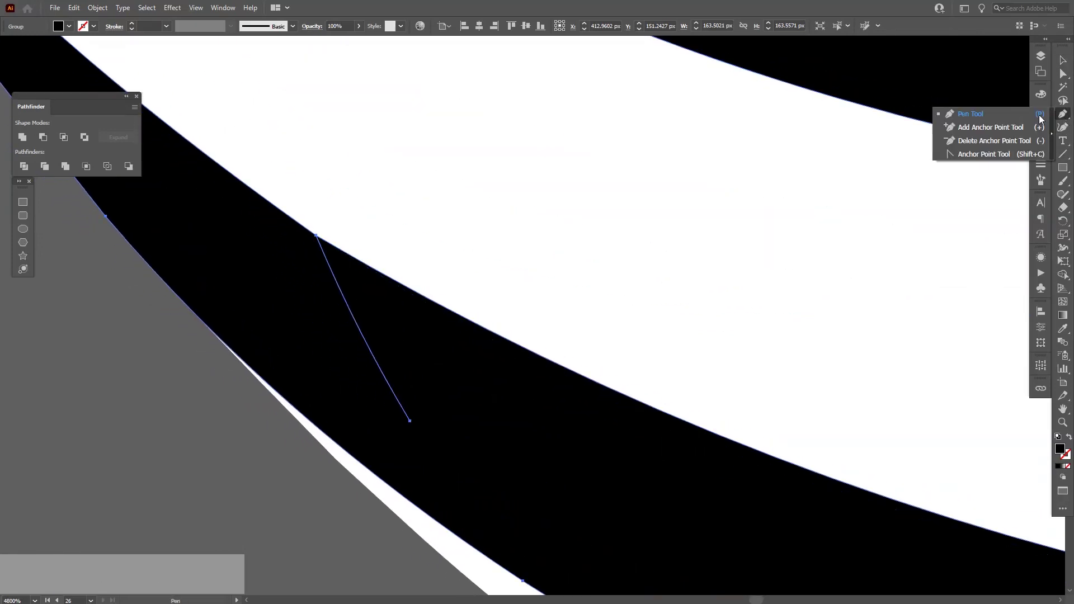
left_click(995, 141)
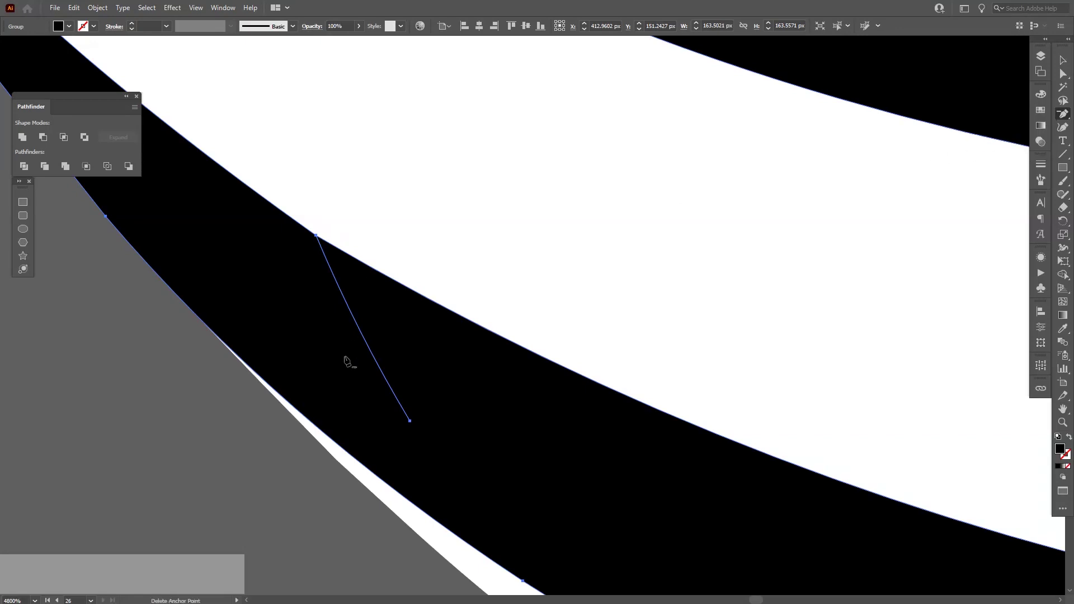
left_click(410, 420)
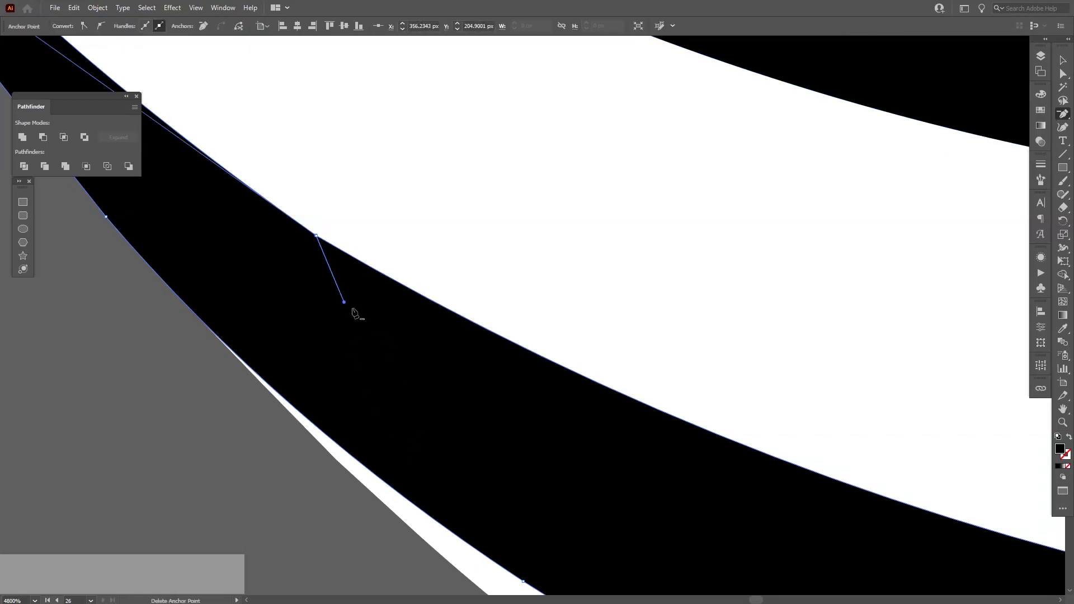
scroll(300, 237, "up", 5, "alt")
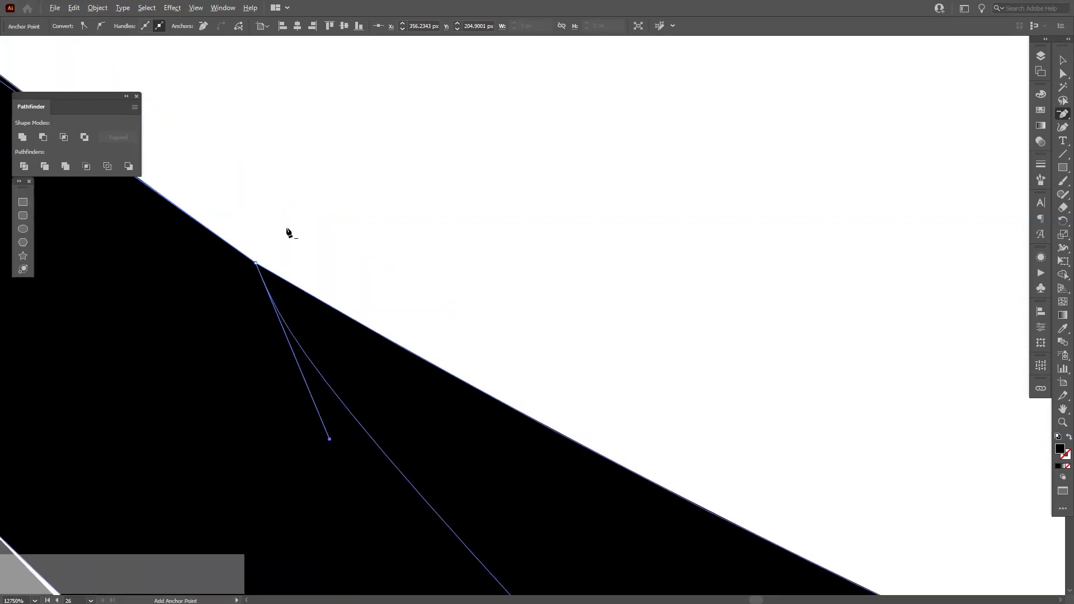
scroll(299, 280, "down", 5, "alt")
key("v")
left_click(203, 359)
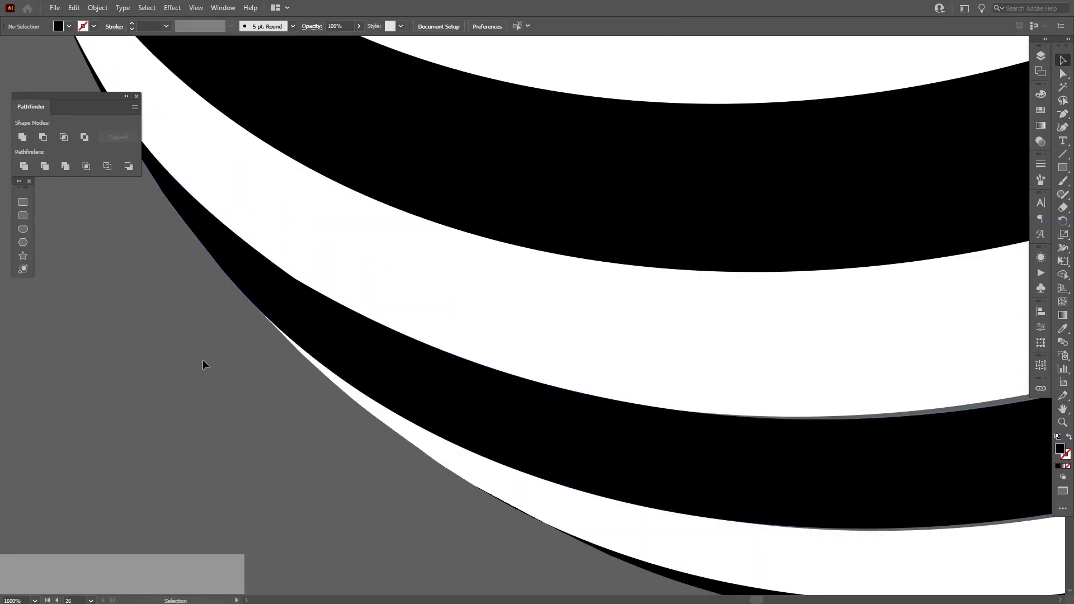
Pull the protruding direction handle inside the lower-left black stripe back onto its corner anchor with the Direct Selection tool.
scroll(203, 359, "down", 3, "alt")
scroll(202, 359, "down", 1, "alt")
left_click(271, 376)
left_click_drag(331, 290, 364, 412)
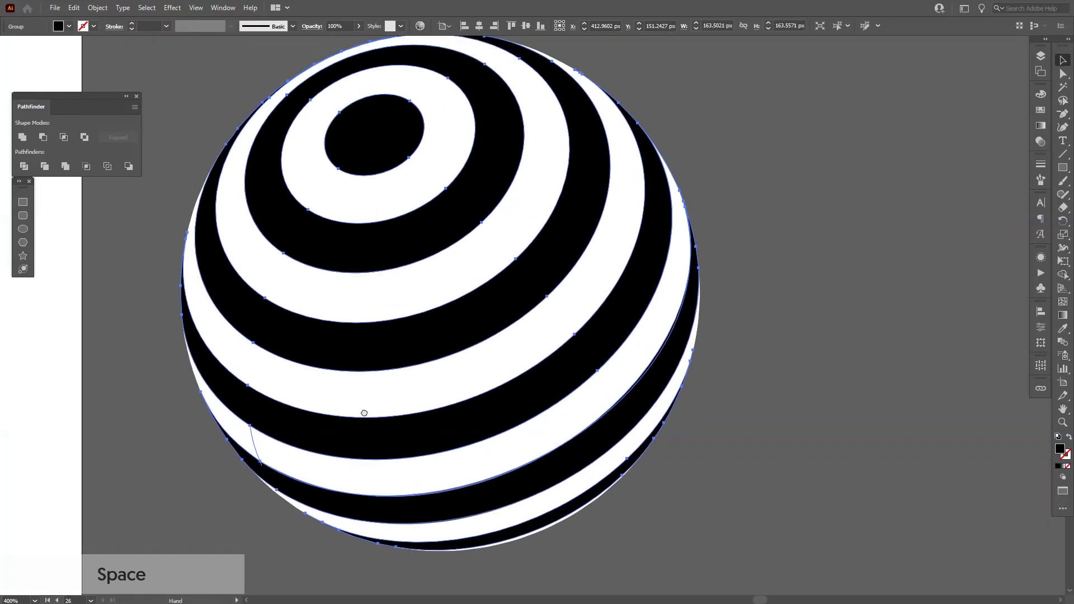
scroll(313, 448, "up", 10, "alt")
key("a")
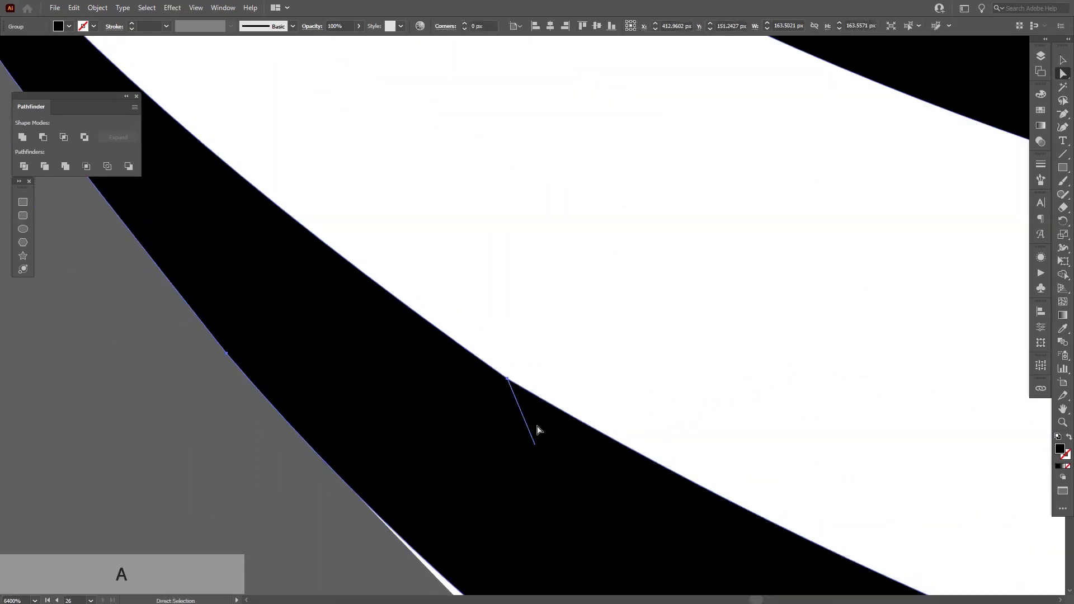
scroll(542, 446, "up", 1, "alt")
left_click_drag(541, 446, 554, 401)
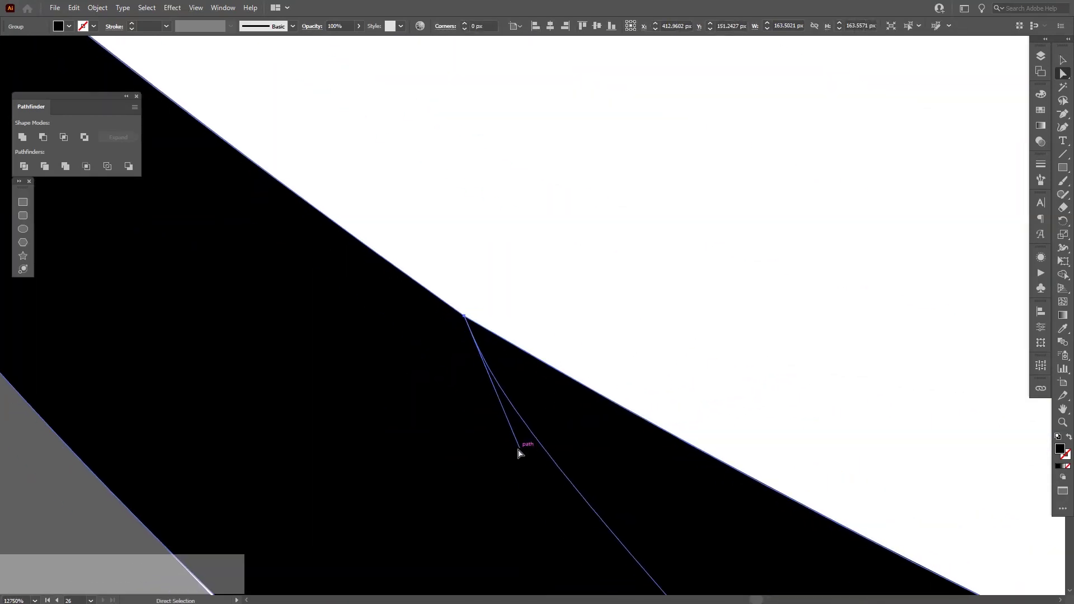
left_click(464, 317)
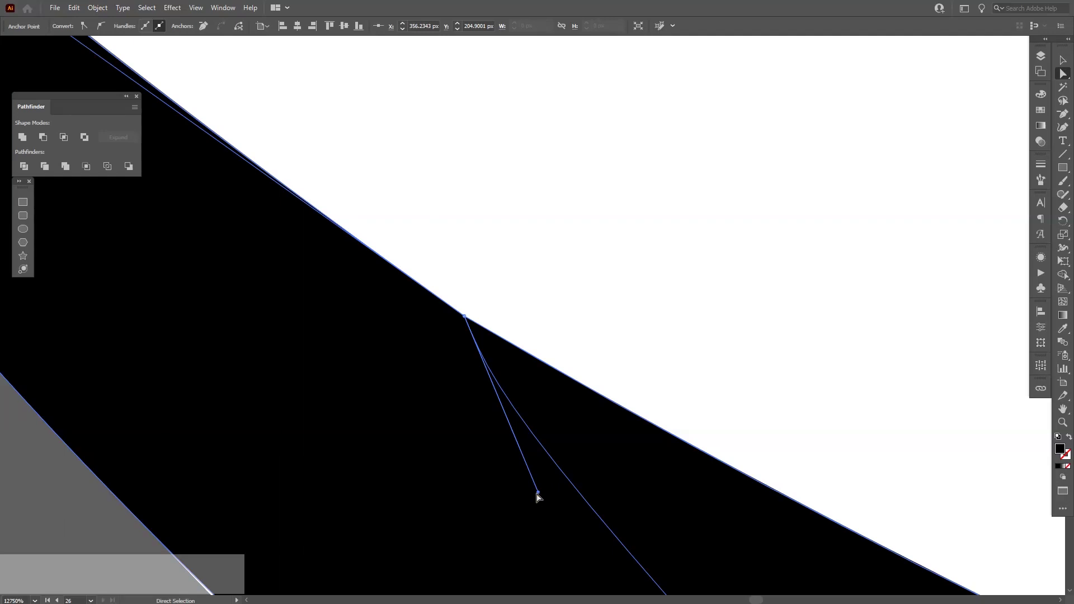
left_click_drag(537, 493, 538, 493)
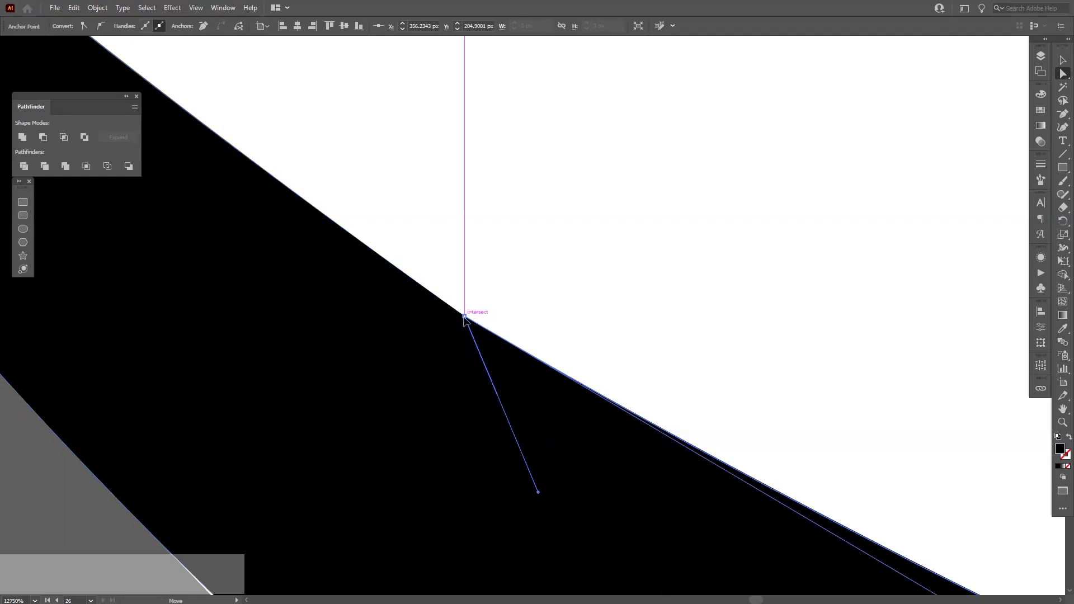
left_click_drag(464, 317, 464, 317)
left_click_drag(539, 496, 467, 316)
scroll(480, 409, "down", 5)
scroll(479, 409, "down", 5)
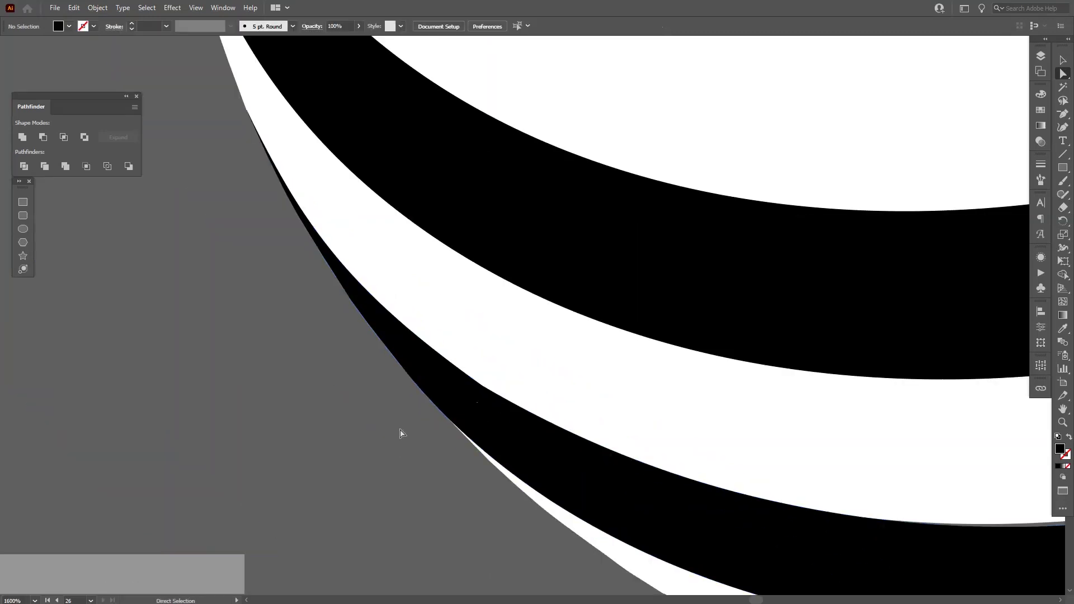
Select the remaining white stripes of the separated sphere together and merge them with Pathfinder Unite.
key("v")
key("space")
left_click_drag(731, 324, 689, 393)
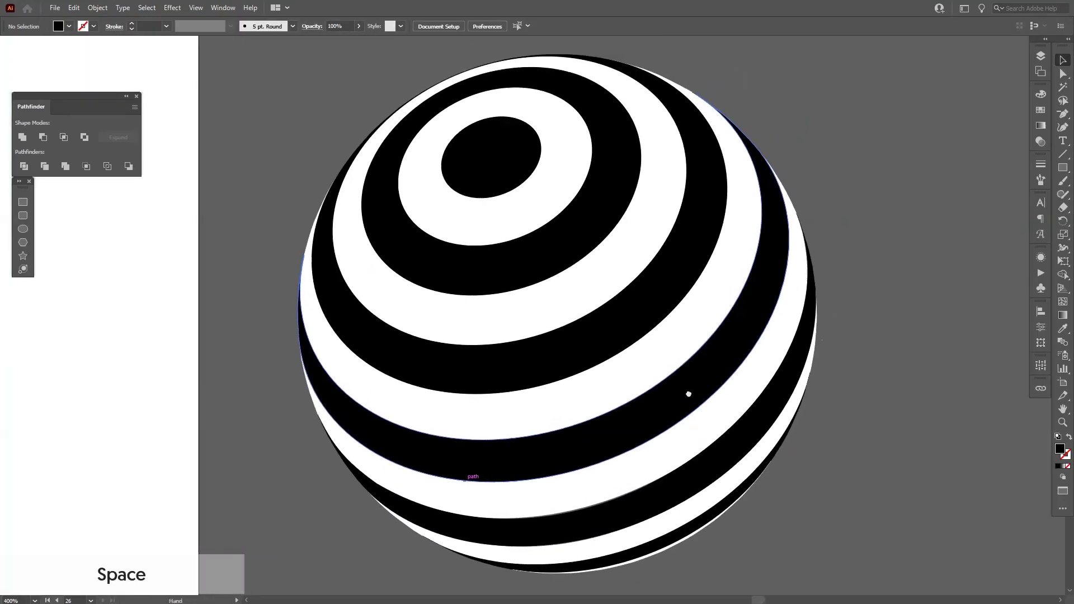
left_click(684, 541)
left_click(688, 517, "shift")
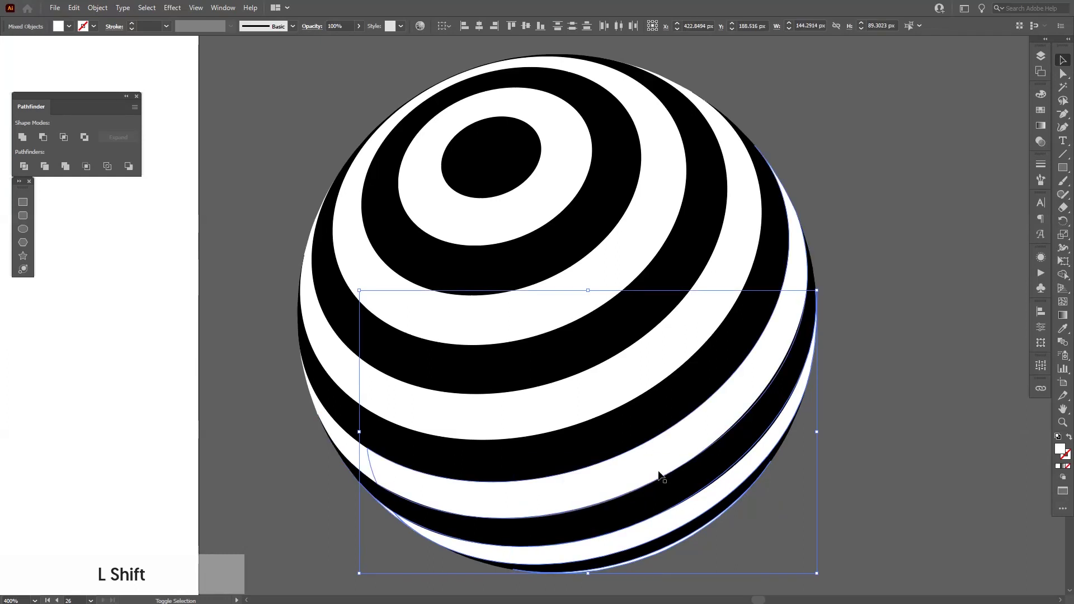
left_click(619, 374, "shift")
left_click(584, 300, "shift")
left_click(518, 220, "shift")
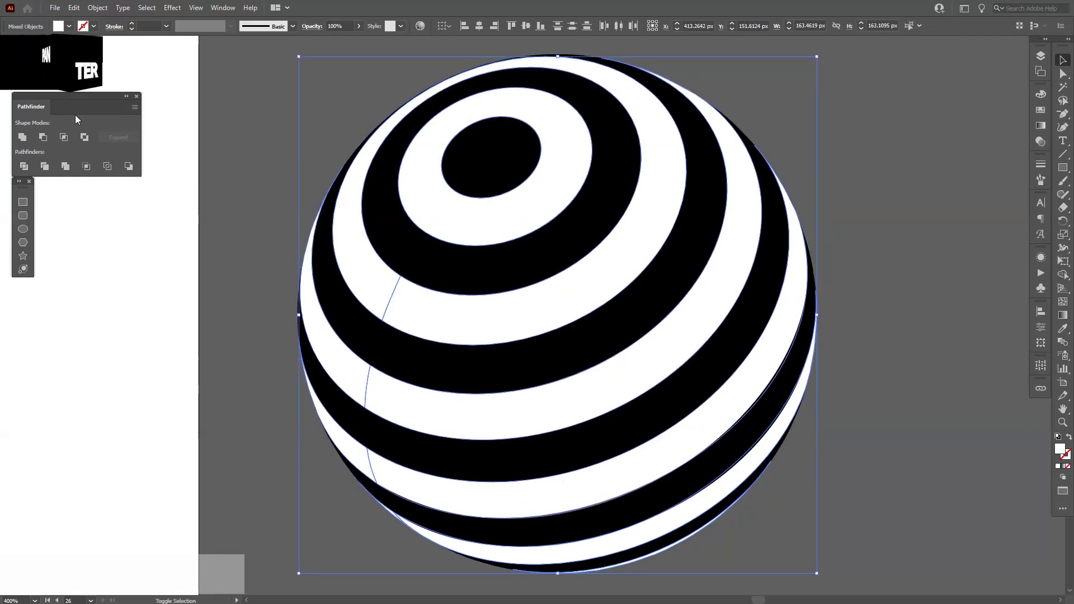
left_click(22, 138)
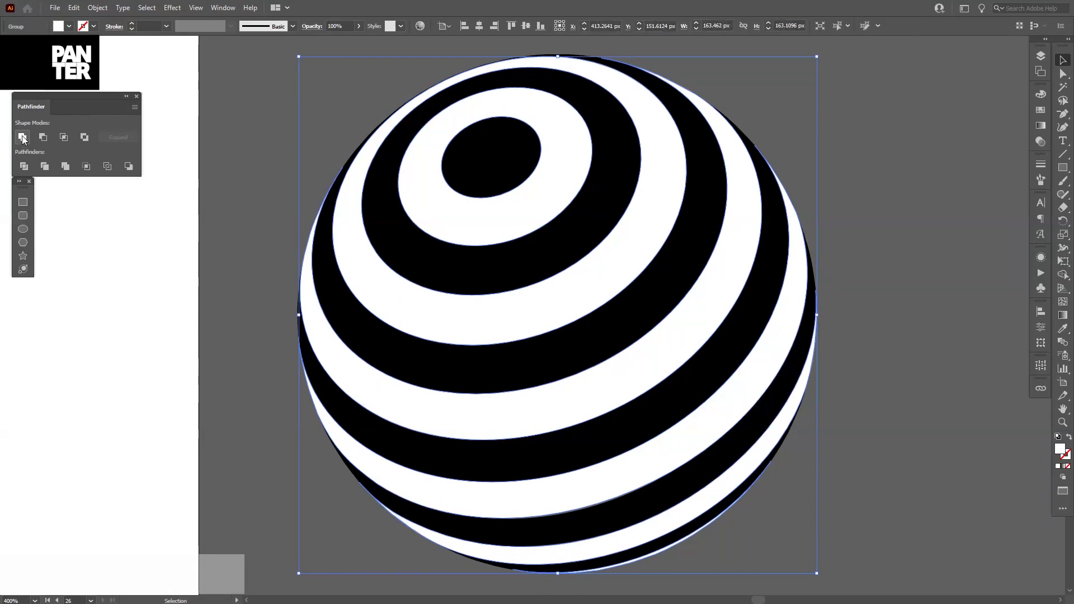
Inspect the thin white sliver along the separated sphere's lower-right edge, picking its end anchors with the Direct Selection tool.
left_click(898, 446)
scroll(867, 456, "up", 10)
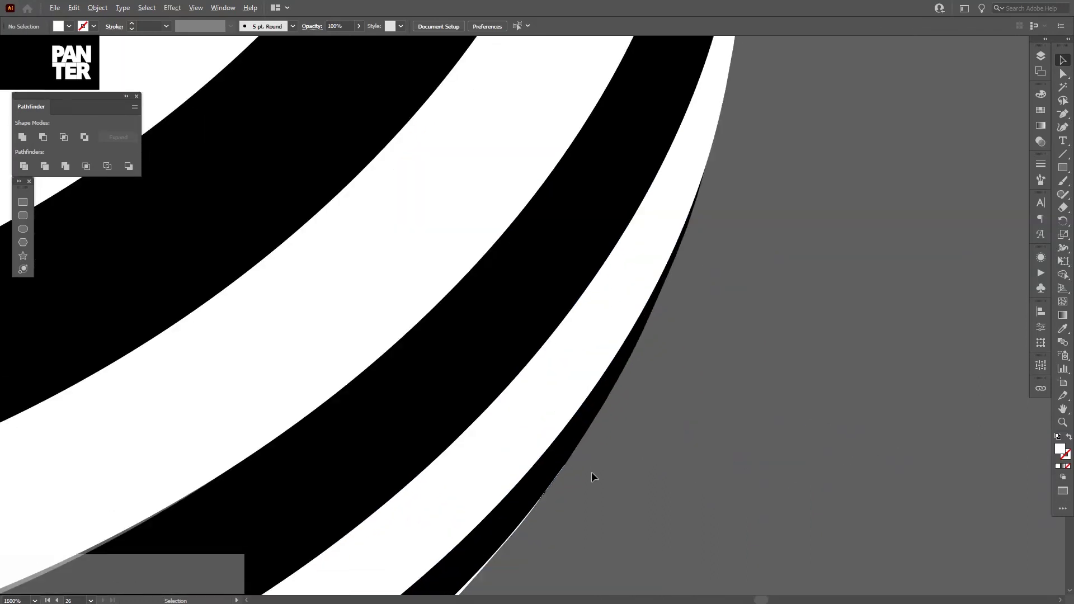
scroll(633, 344, "up", 2)
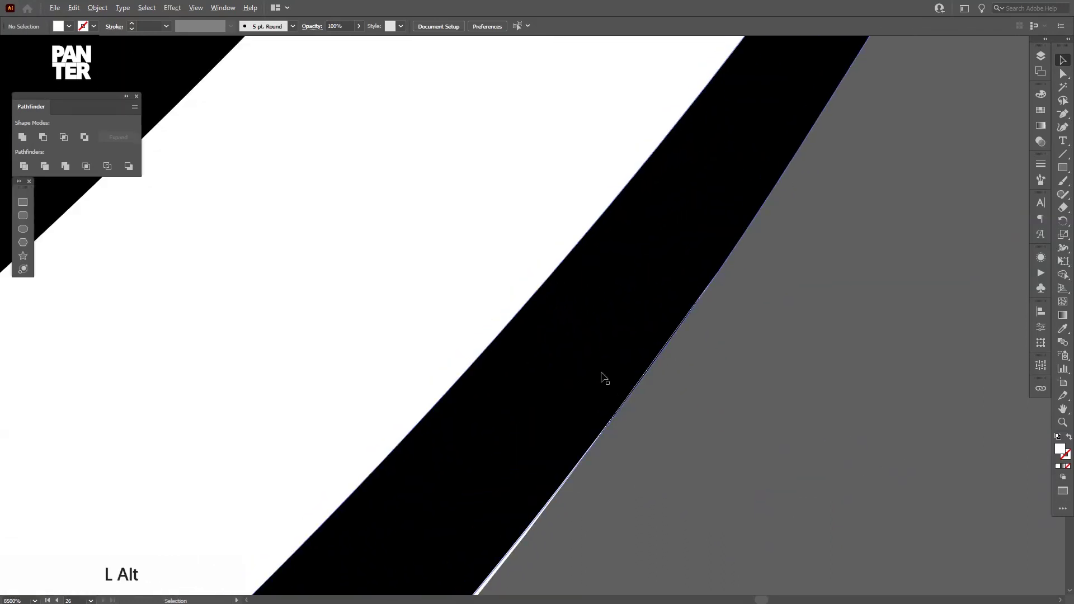
left_click(639, 386)
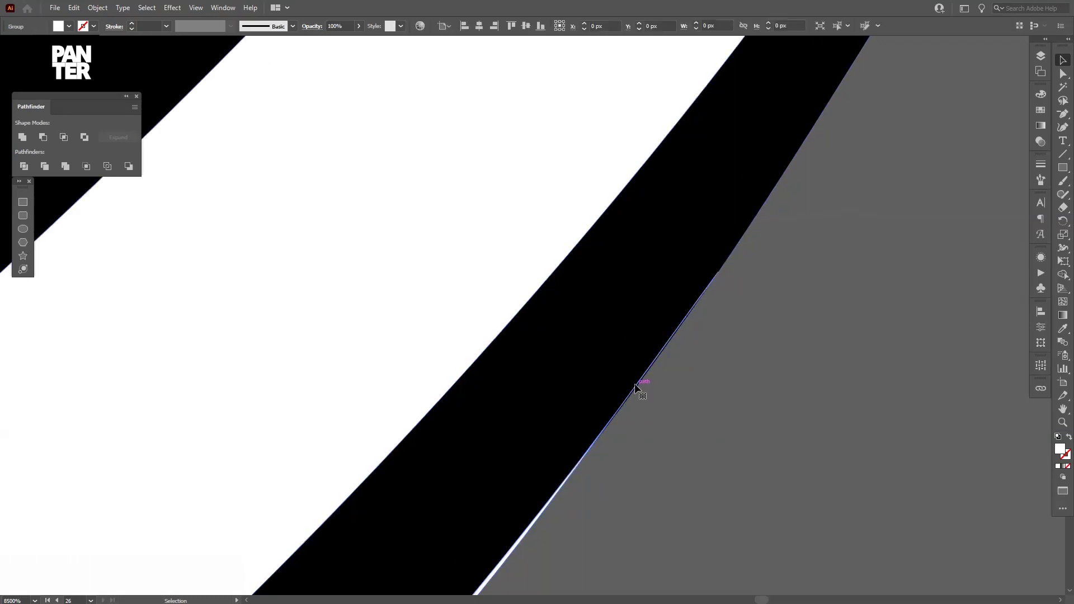
key("a")
left_click(719, 273)
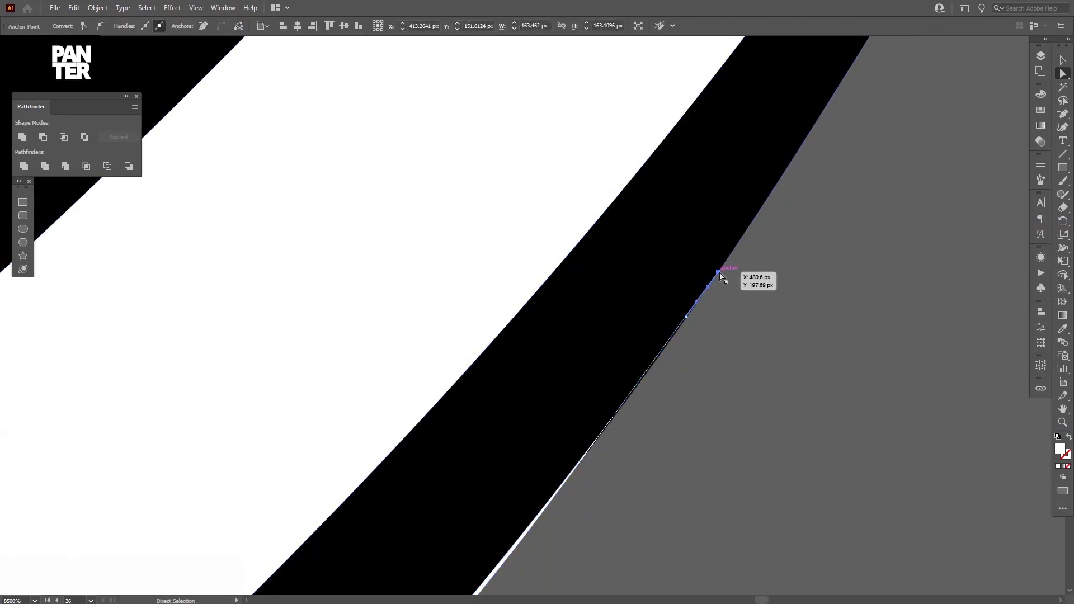
key("ctrl+shift+a")
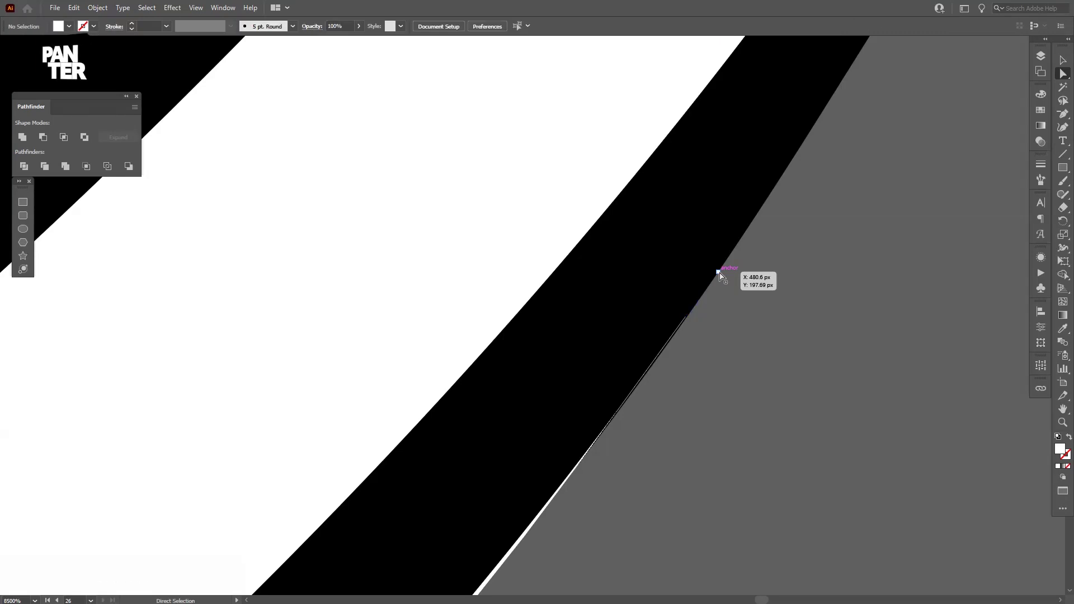
left_click(686, 318)
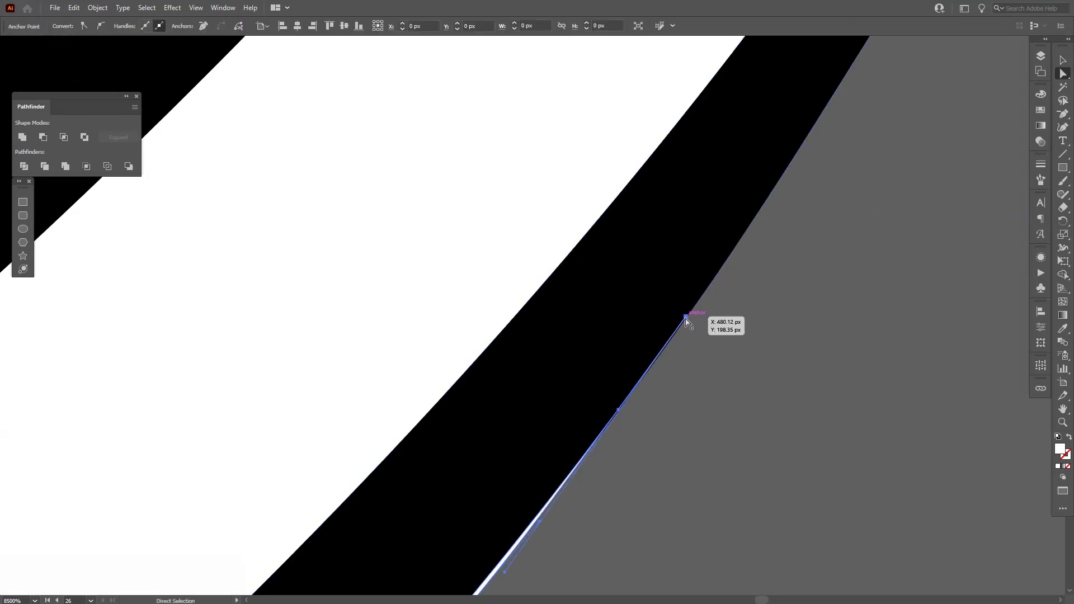
key("b")
key("v")
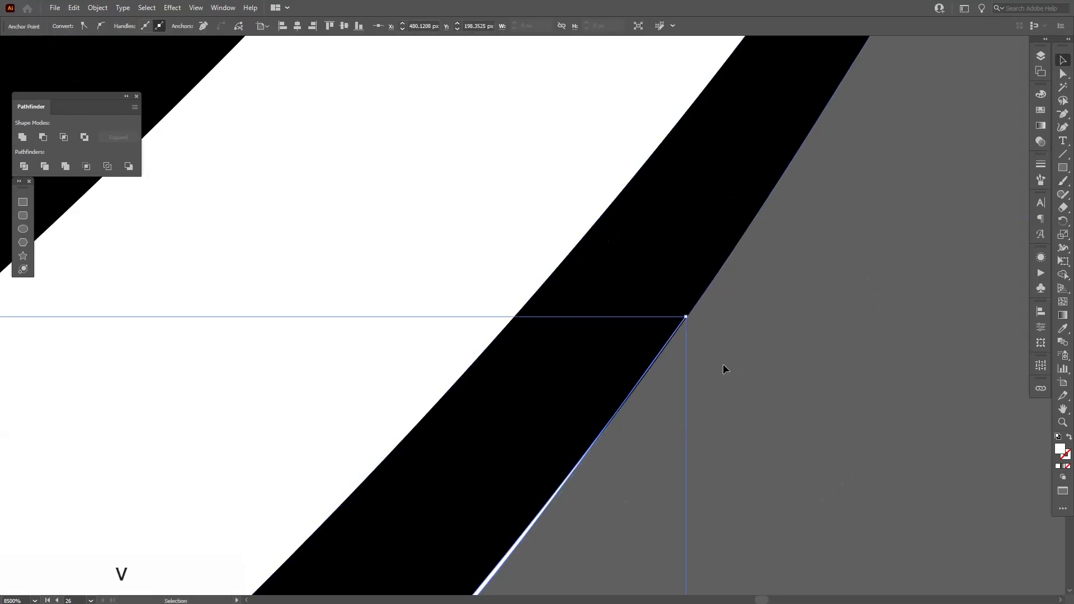
left_click(723, 369, "alt")
left_click(708, 337, "ctrl+shift")
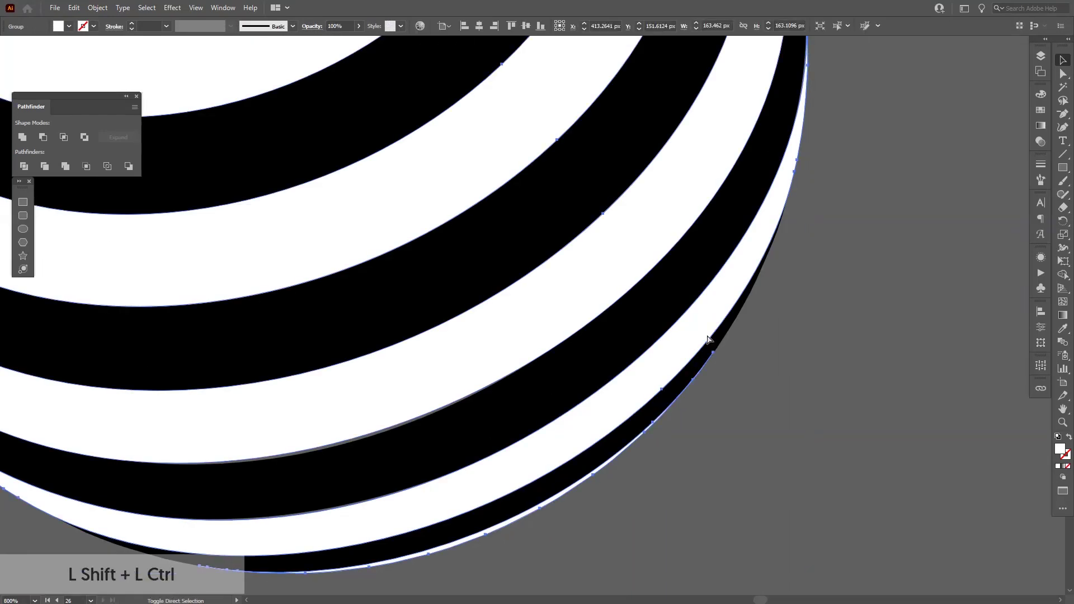
left_click(767, 377)
scroll(767, 377, "down", 5)
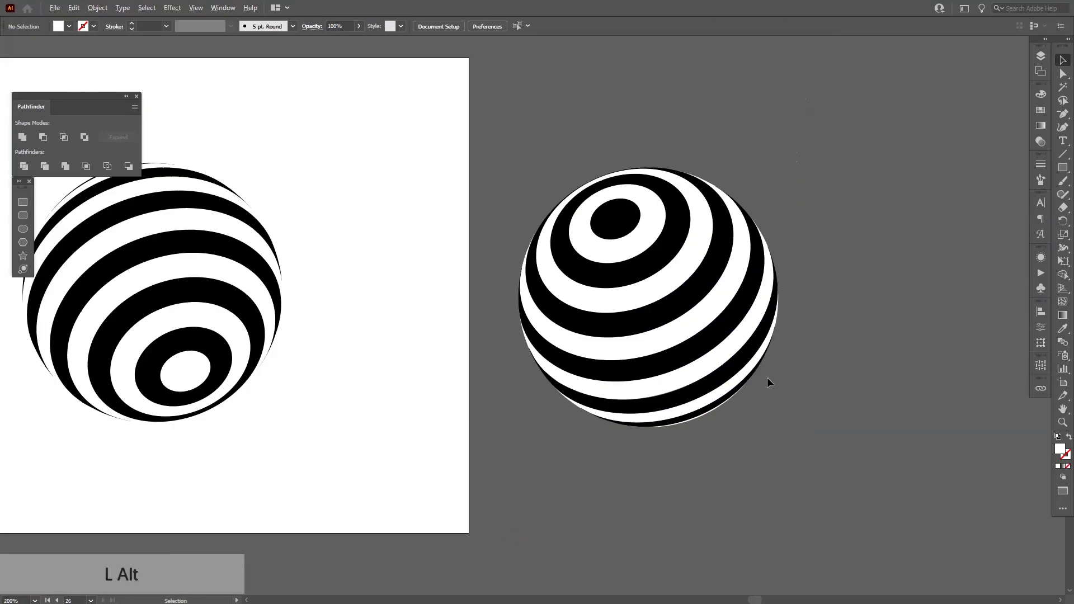
Select the black and white stripe groups of the separated sphere together and place a copy level with it on its right side.
left_click_drag(767, 377, 763, 402)
scroll(770, 370, "up", 2)
left_click_drag(864, 374, 882, 412)
left_click_drag(889, 484, 369, 205)
scroll(608, 251, "down", 2)
left_click_drag(760, 273, 750, 382)
scroll(749, 382, "up", 2)
left_click_drag(743, 343, 706, 320)
Fill the white stripes of the copied sphere with a linear black-to-white gradient.
left_click(813, 244)
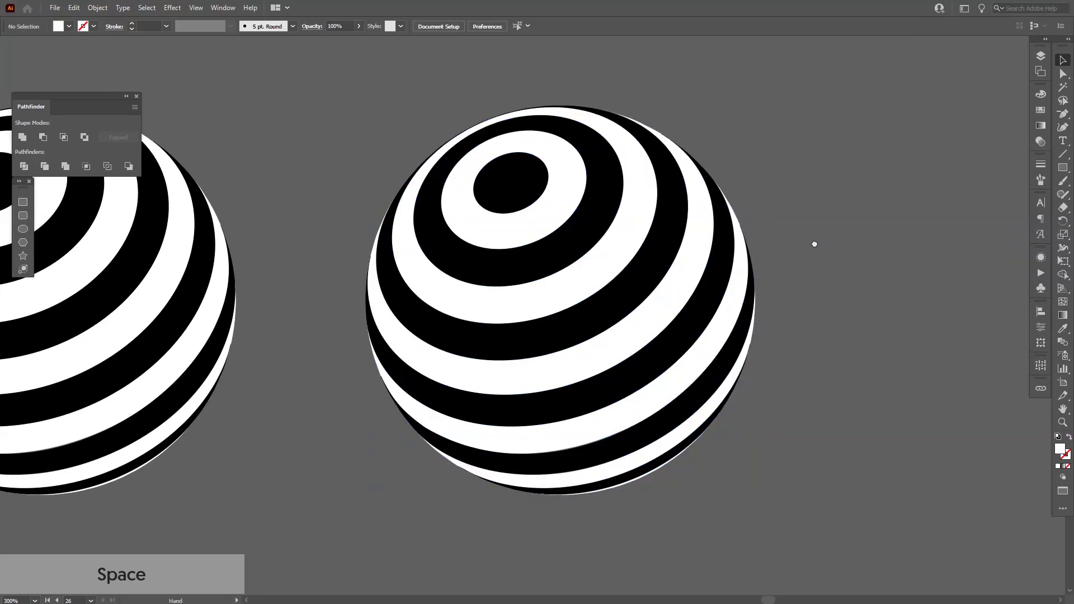
left_click_drag(615, 312, 634, 311)
left_click(596, 364)
left_click_drag(596, 363, 580, 364)
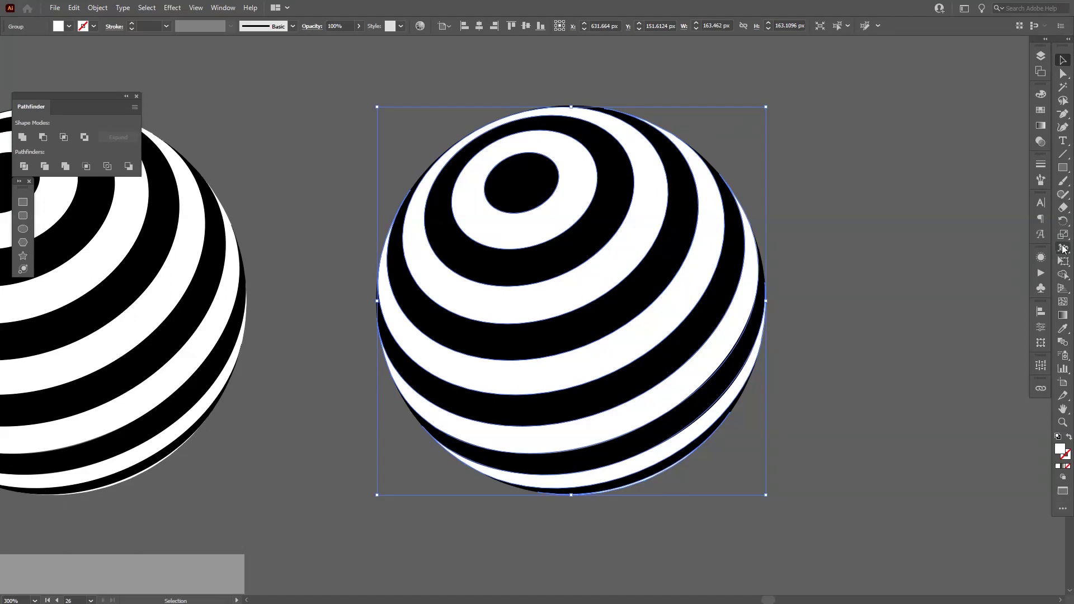
left_click(1040, 126)
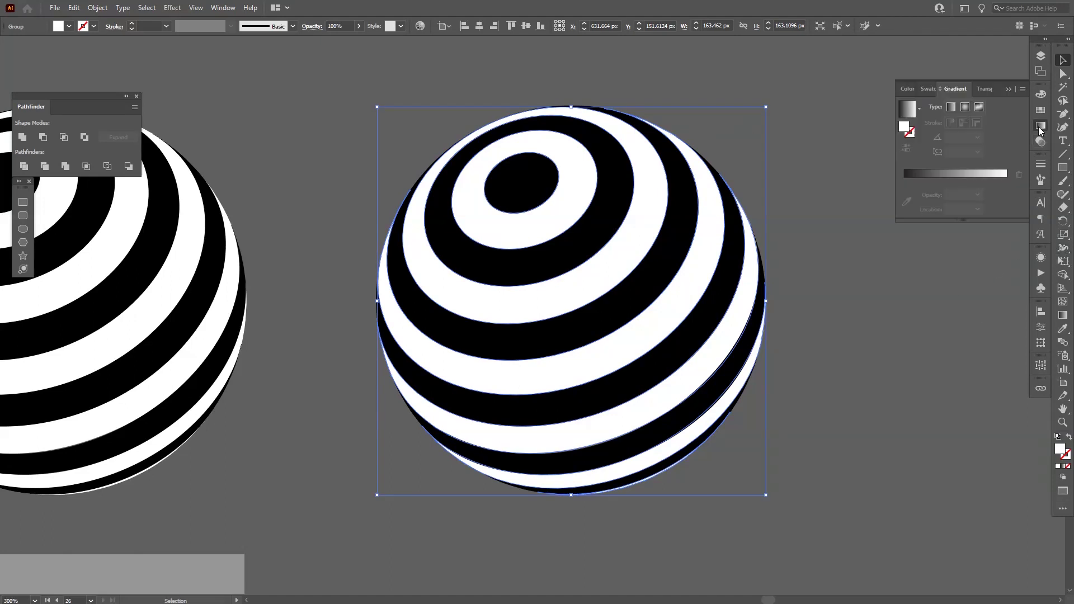
left_click(970, 174)
left_click(837, 300)
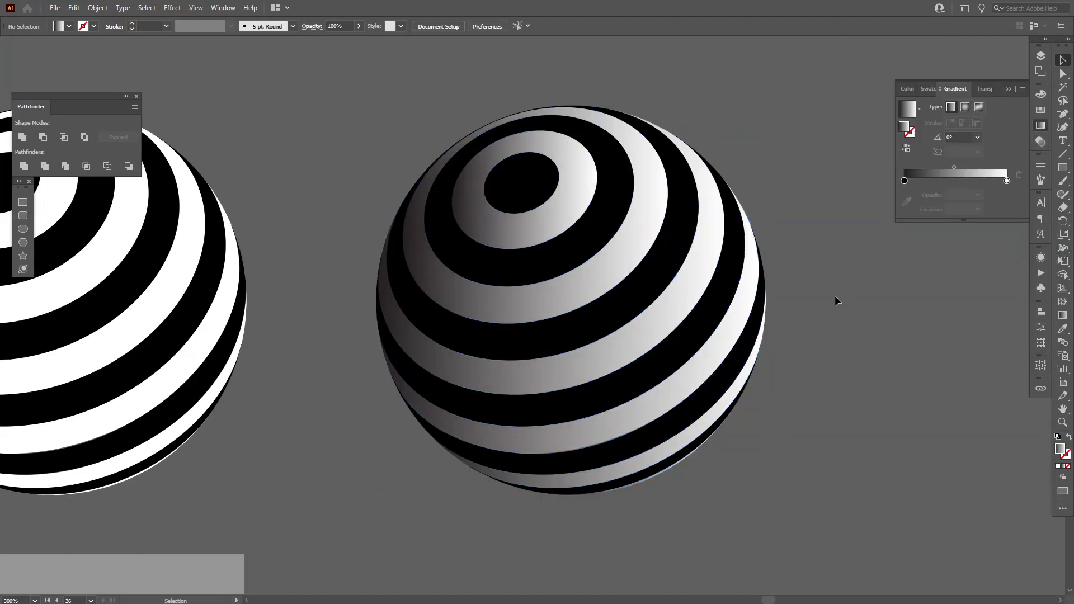
scroll(834, 296, "down", 2)
scroll(834, 296, "up", 3)
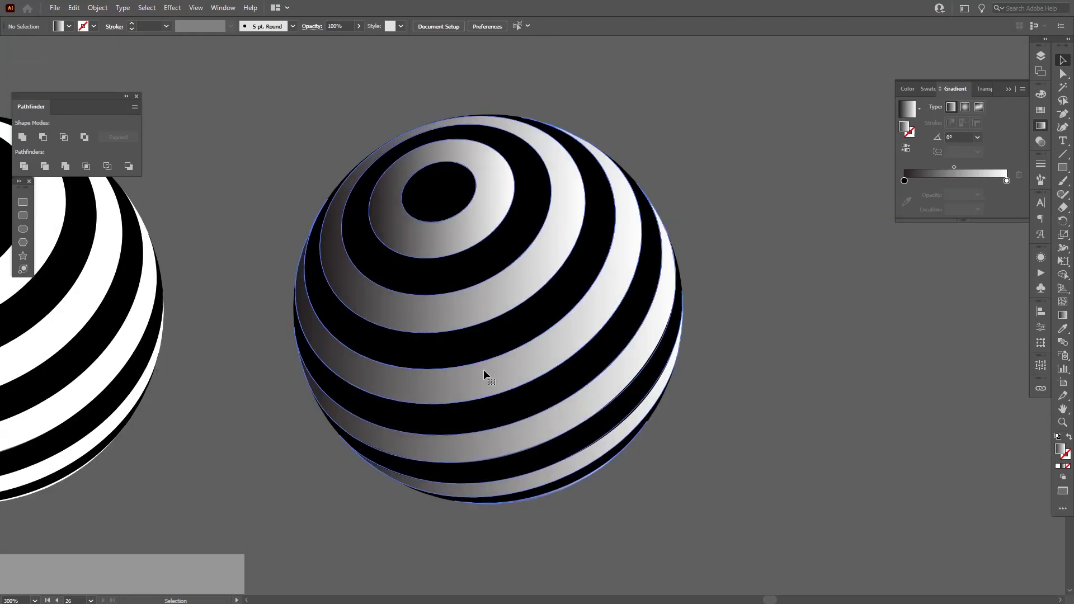
Lay one continuous linear gradient at about 17.6° across all the copied sphere's white stripes with the Gradient tool, keeping the shadow on its left side.
left_click(486, 374)
key("g")
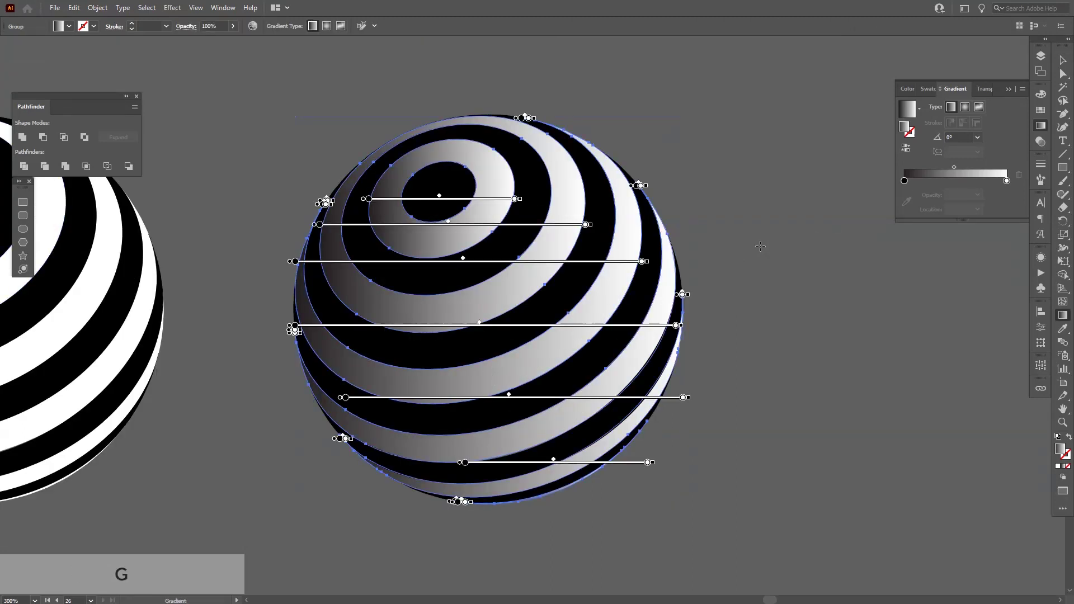
mouse_move(669, 276)
left_mouse_down()
mouse_move(379, 364)
mouse_move(321, 419)
mouse_move(312, 408)
mouse_move(509, 371)
mouse_move(559, 326)
mouse_move(534, 341)
left_mouse_up()
key("v")
left_click(766, 336)
scroll(760, 337, "down", 2)
left_click_drag(747, 327, 680, 325)
scroll(688, 317, "up", 2)
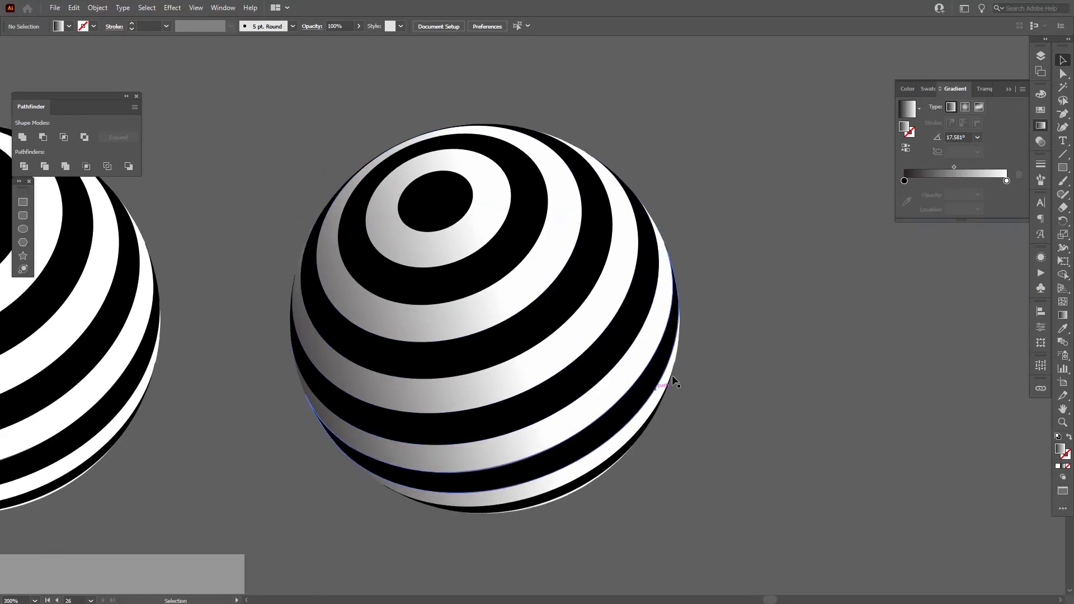
Fill the copied sphere's black stripes with a linear gradient and set its white stop to the C=0 M=0 Y=0 K=90 swatch.
left_click(648, 303)
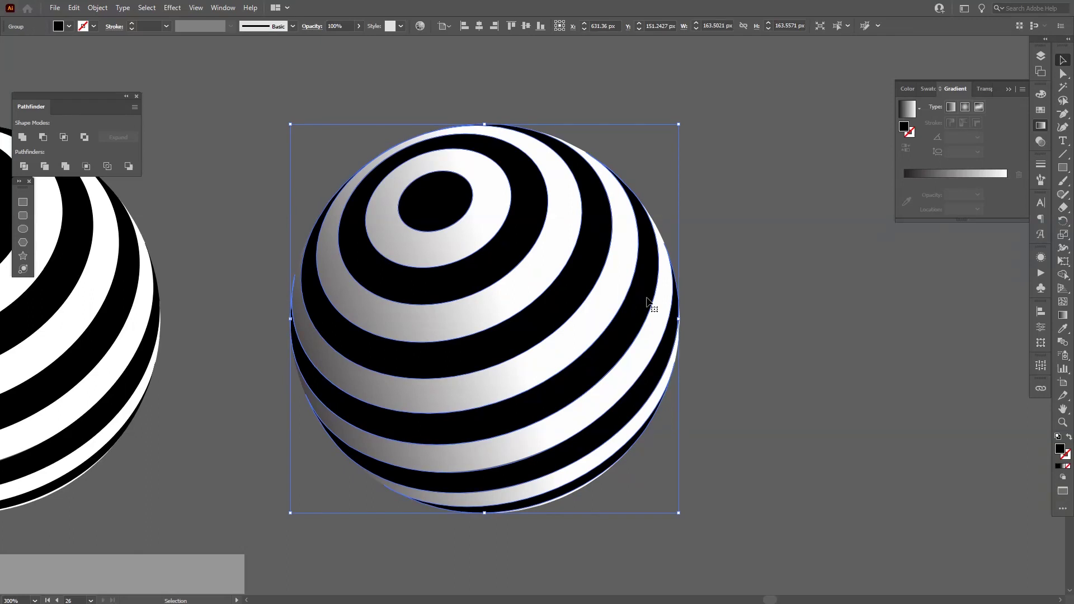
left_click(970, 176)
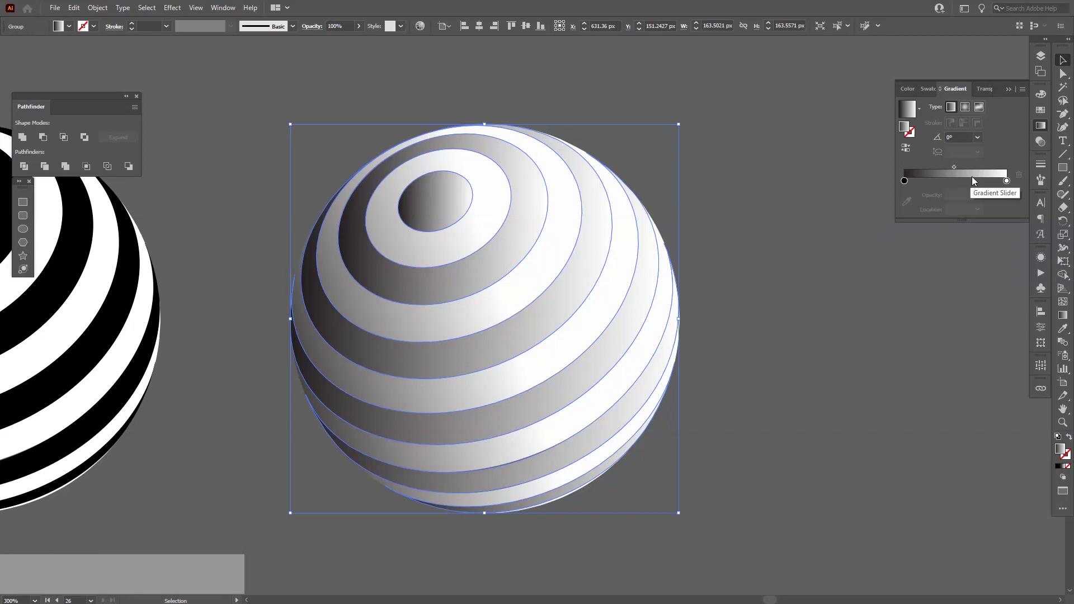
double_click(1006, 181)
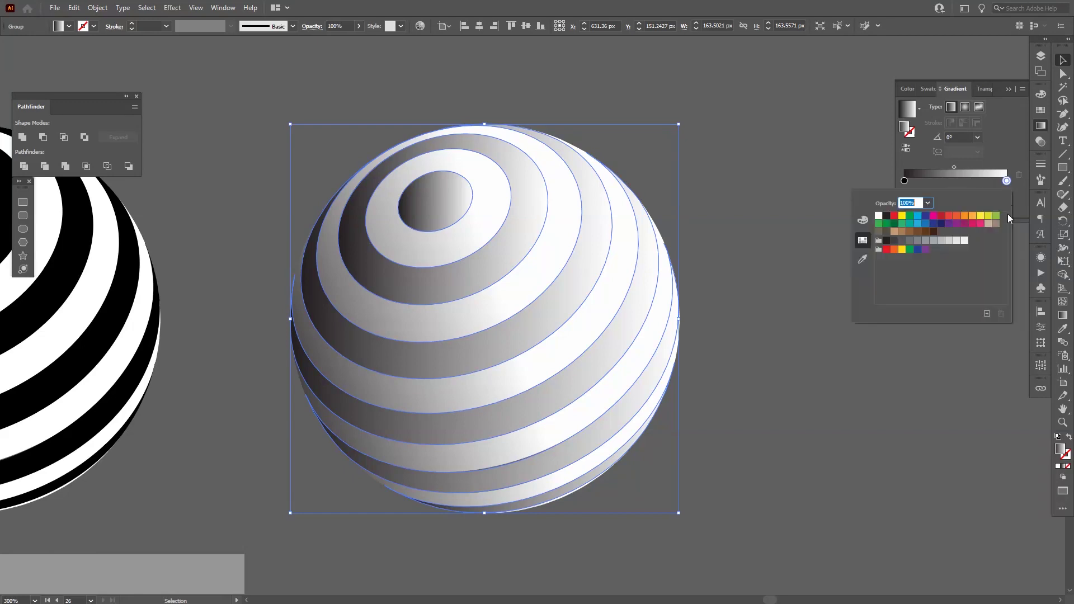
left_click(893, 241)
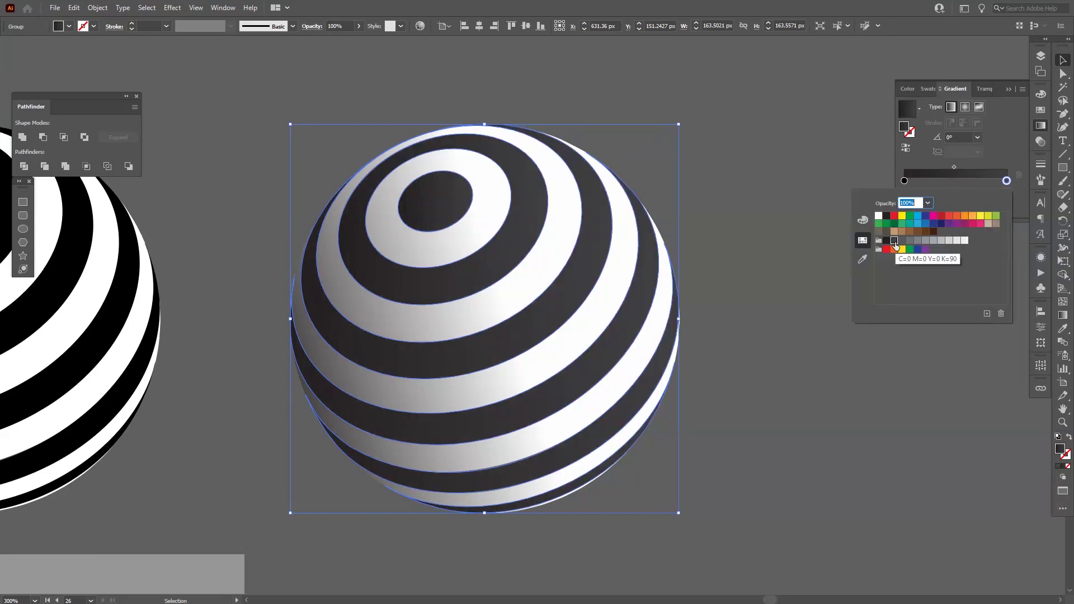
Check the black start stop's color and move the black stripes' gradient midpoint to about 76.7%.
double_click(904, 181)
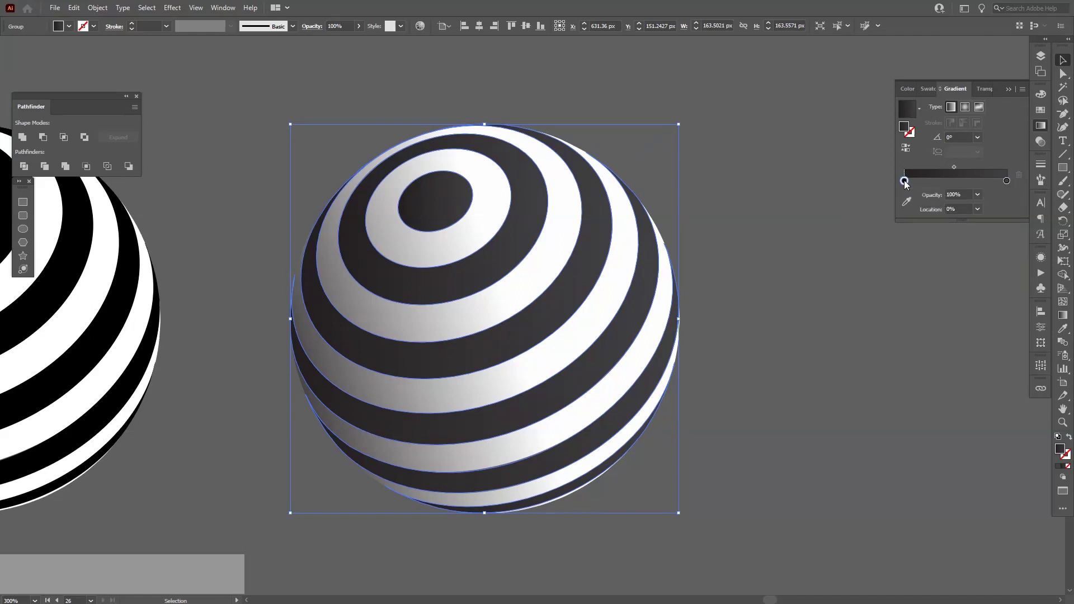
left_click(866, 221)
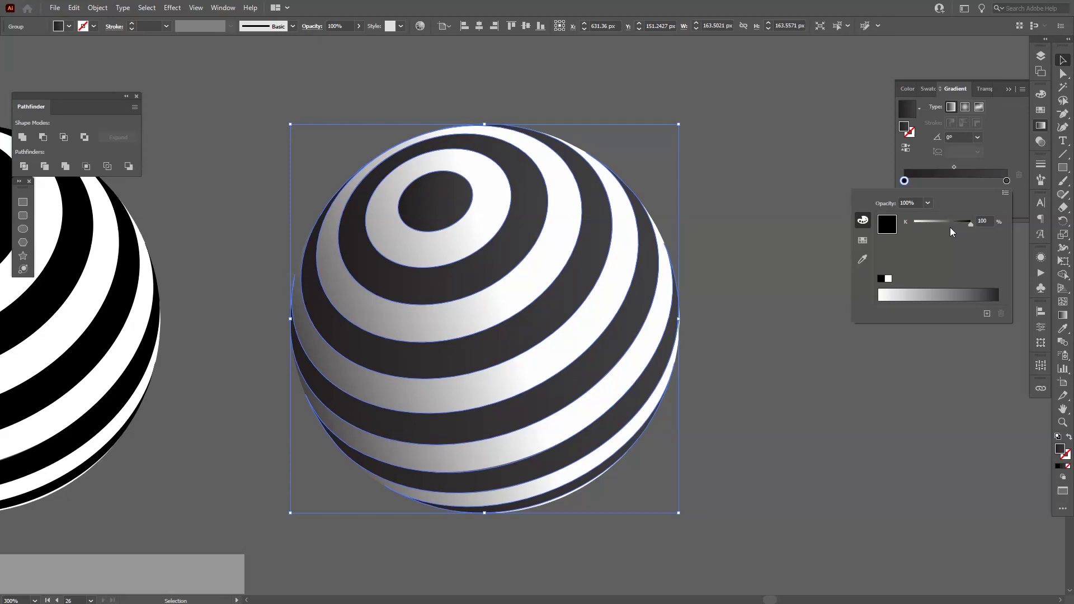
left_click(954, 166)
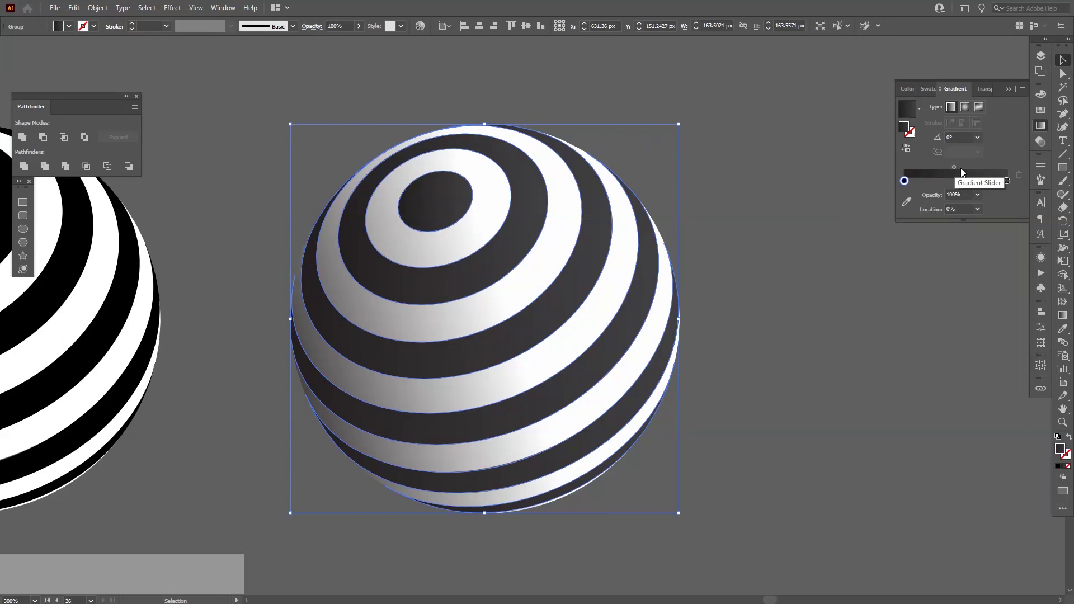
left_click_drag(955, 165, 982, 167)
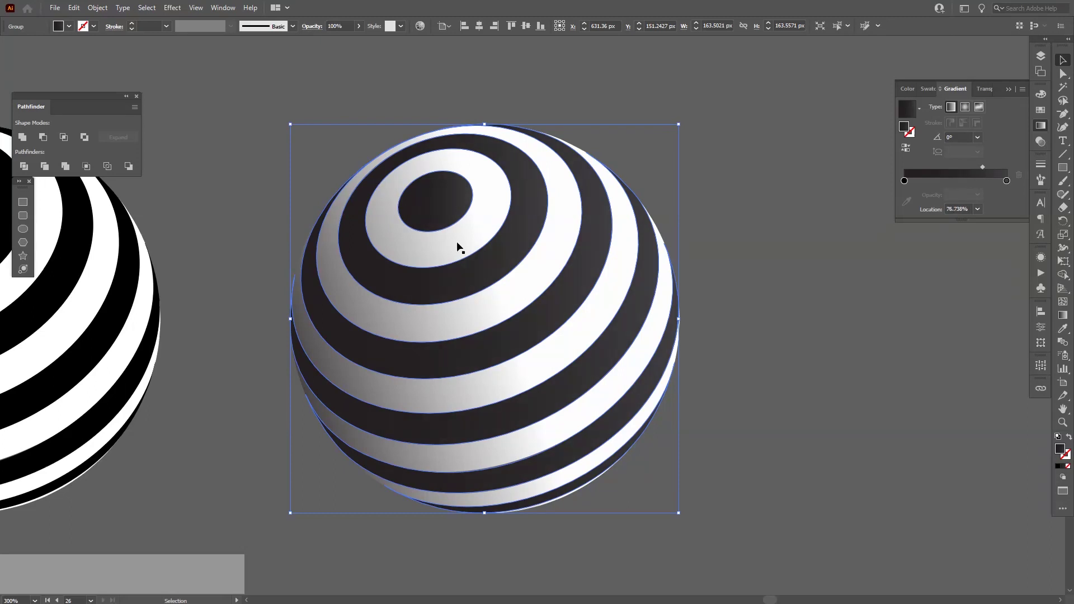
left_click(794, 313)
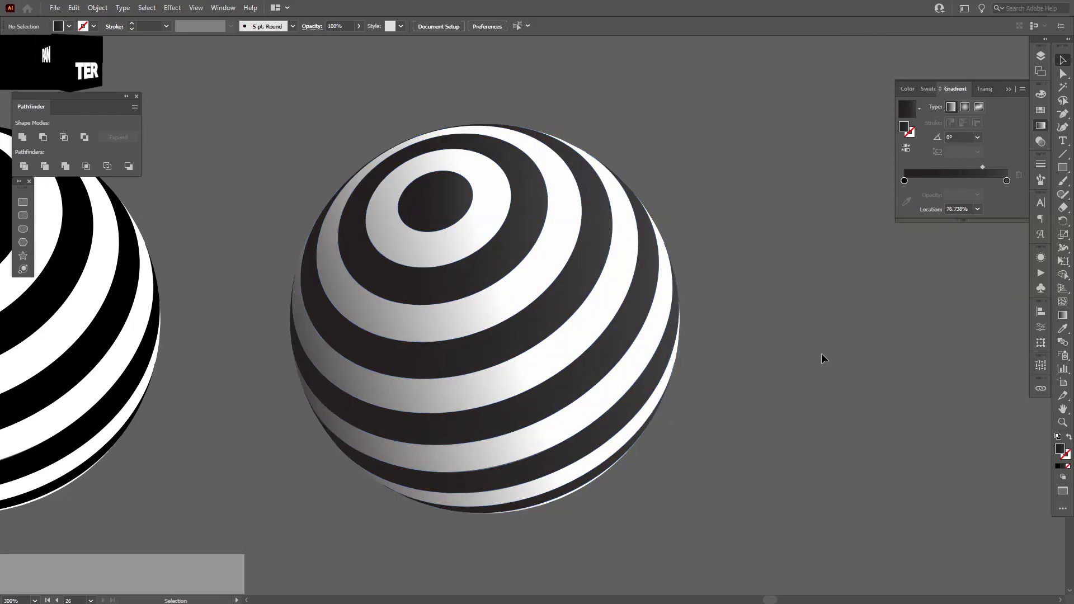
Delete the old striped sphere and the leftover circle outlines from the lower artboard.
key("ctrl+1")
scroll(766, 277, "up", 2)
left_click_drag(818, 307, 848, 312)
scroll(849, 312, "down", 2)
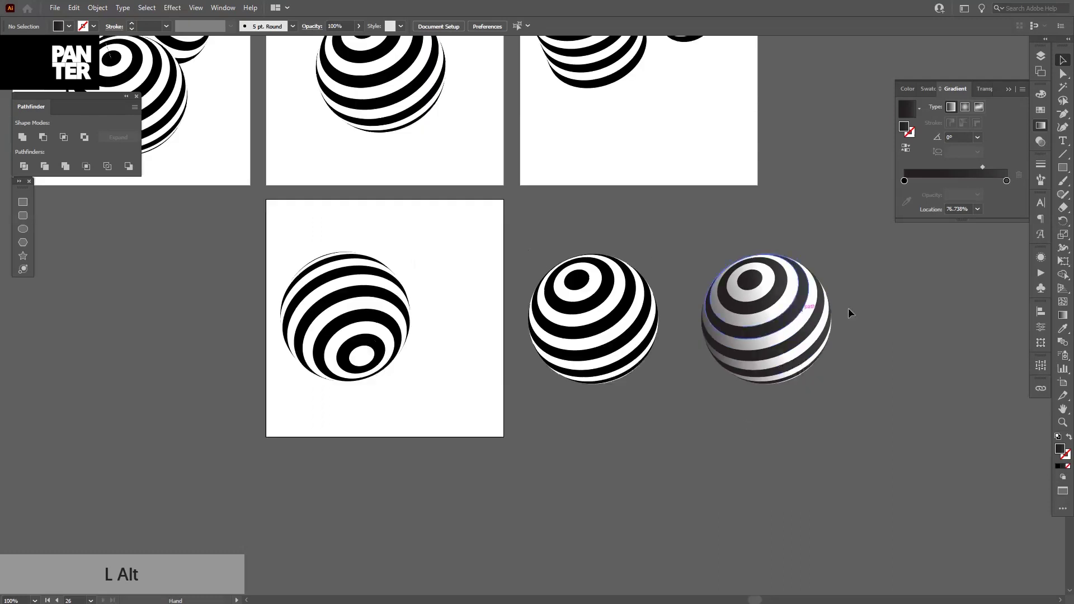
left_click_drag(626, 403, 628, 402)
left_click_drag(433, 438, 281, 262)
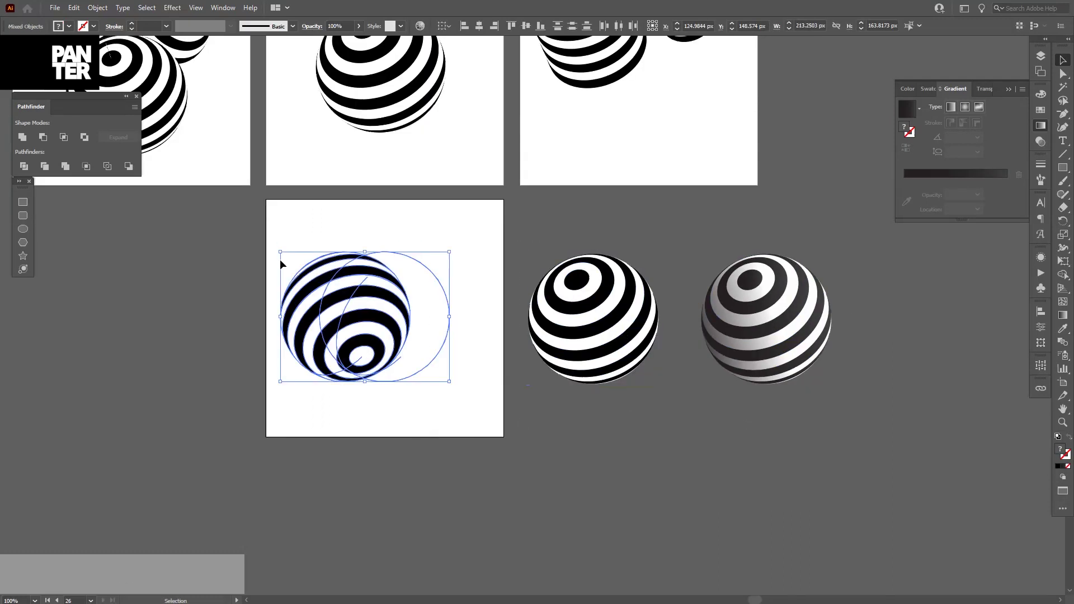
key("Delete")
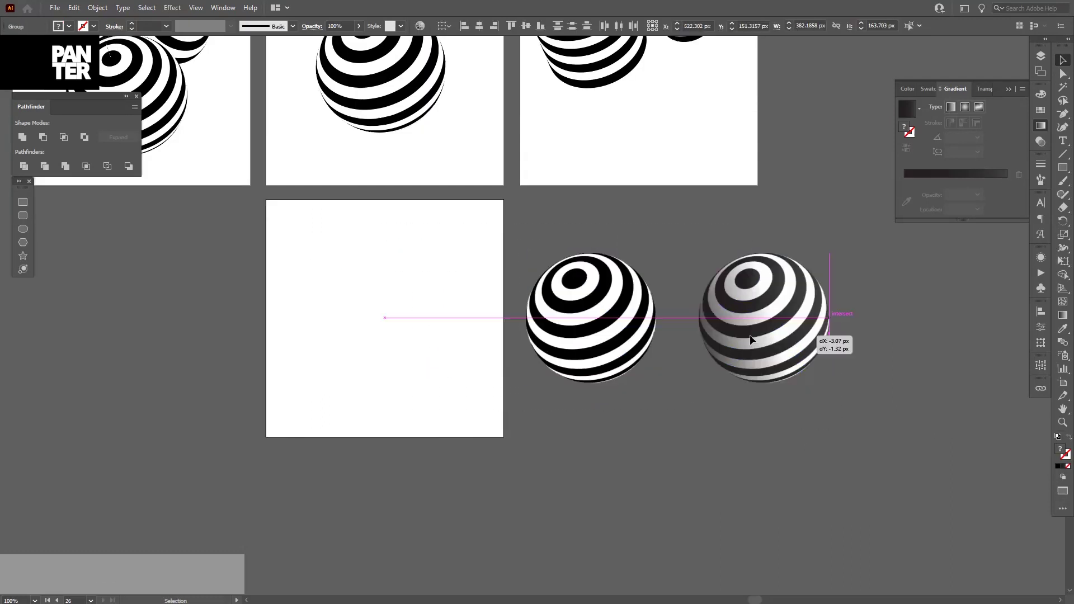
Move both spheres horizontally until the shaded one is centered on the lower artboard, and shift the flat one further left, clear of the artboard.
left_click_drag(750, 338, 417, 347)
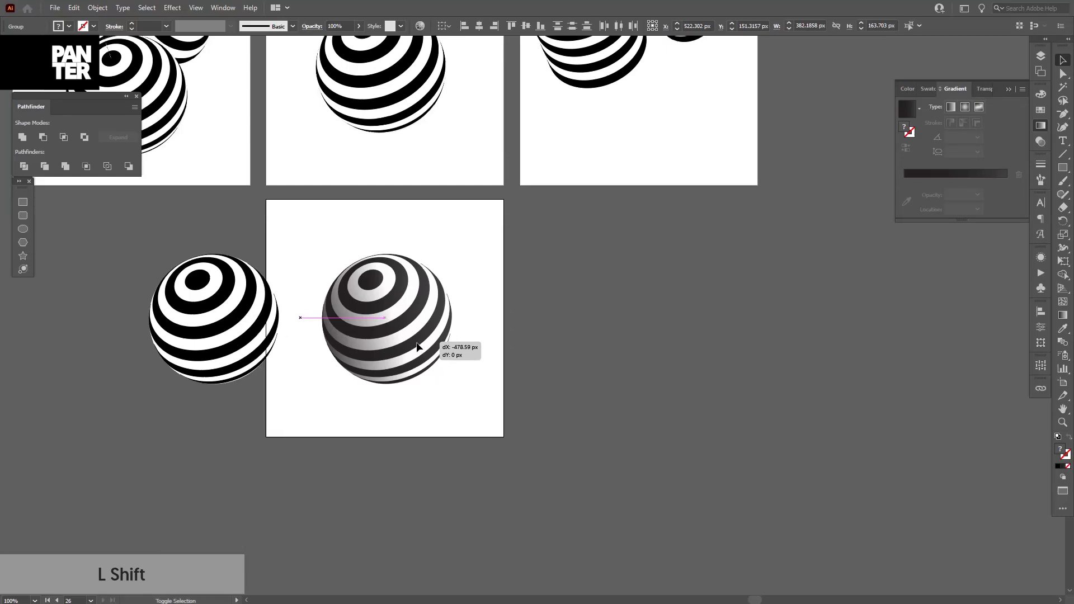
left_click(251, 371)
left_click_drag(142, 243, 142, 244)
left_click_drag(214, 279, 144, 187)
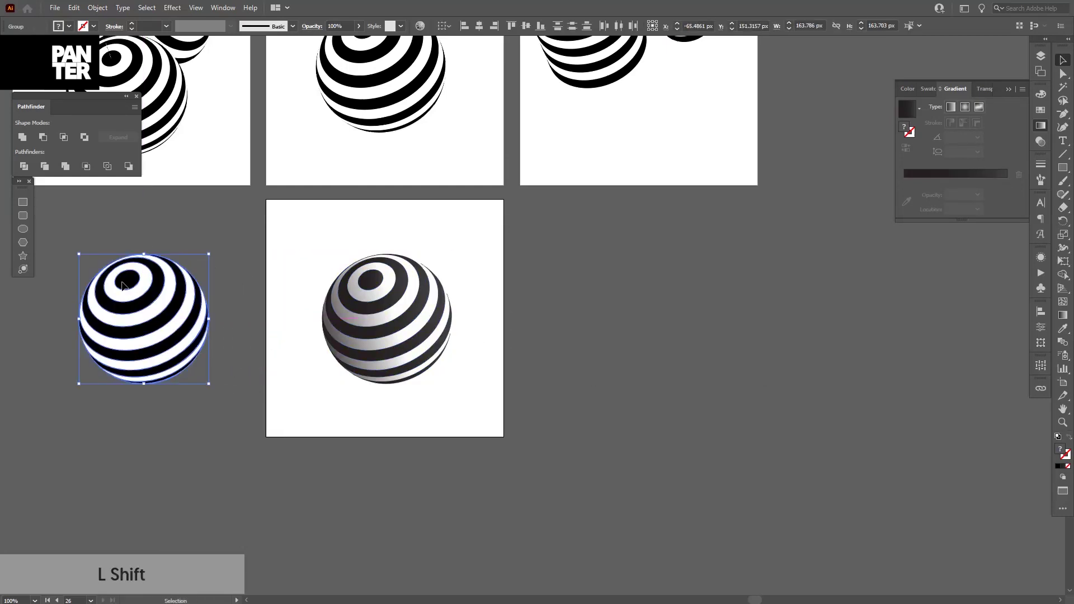
left_click(283, 267)
Examine the shaded sphere's stripes up close and compare it with the flat striped spheres on the neighbouring artboards.
scroll(285, 268, "up", 2)
scroll(338, 307, "up", 1)
left_click_drag(311, 306, 335, 276)
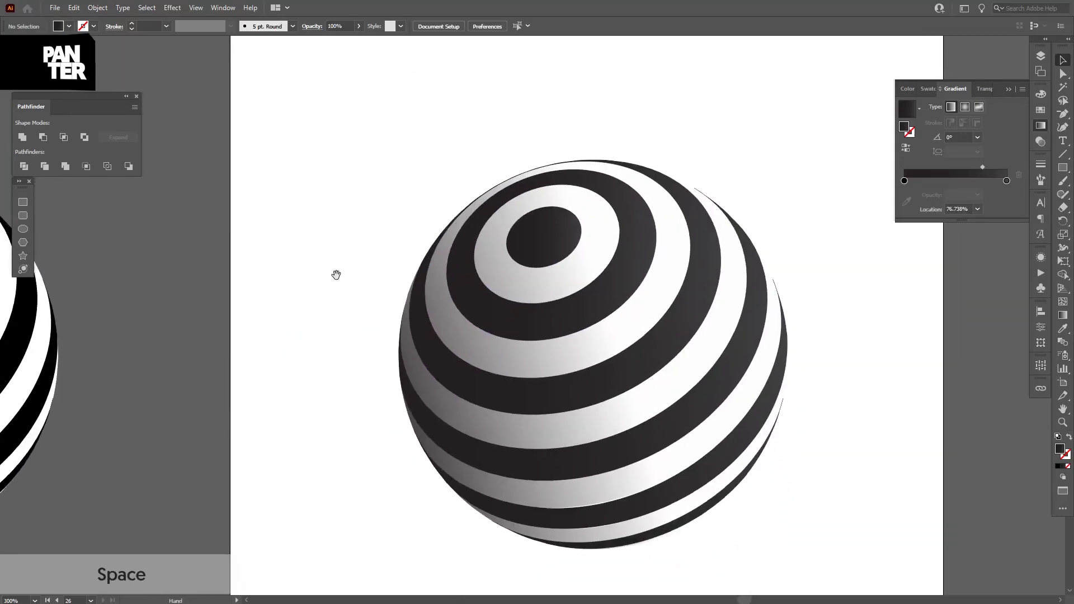
scroll(335, 275, "down", 2)
left_click_drag(338, 198, 355, 468)
left_click(451, 268)
left_click(680, 386)
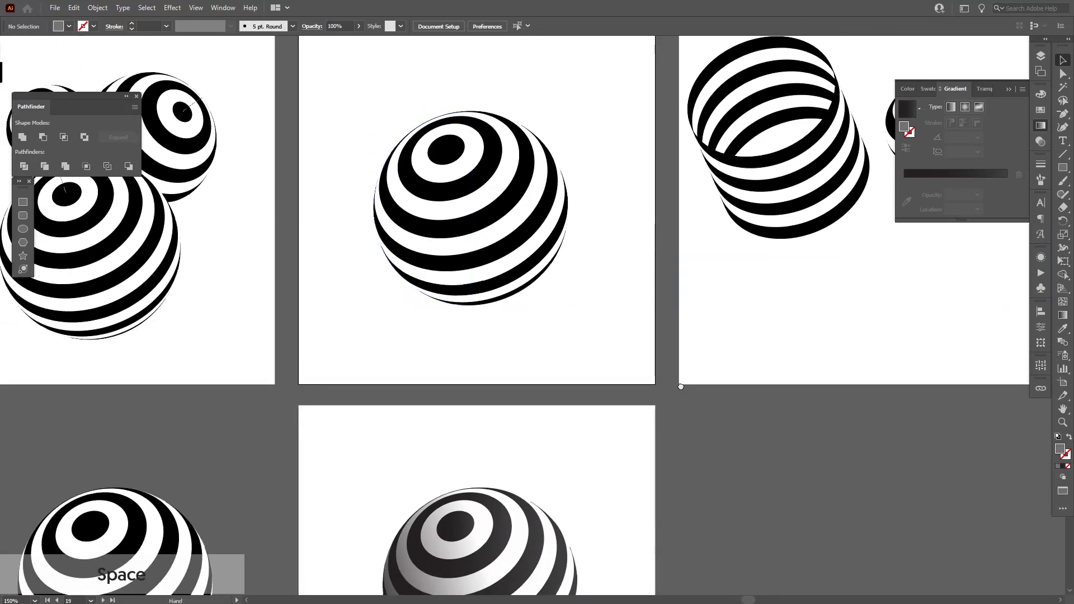
left_click_drag(705, 362, 468, 425)
scroll(473, 420, "down", 2)
left_click_drag(425, 460, 528, 367)
scroll(531, 363, "up", 1)
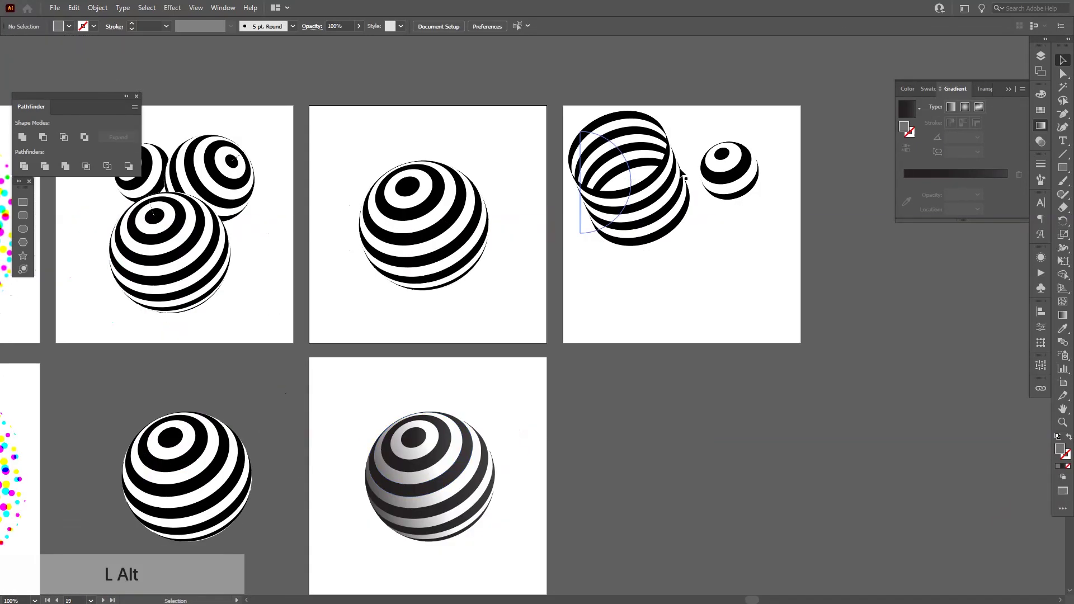
scroll(608, 162, "up", 3)
scroll(592, 364, "down", 3)
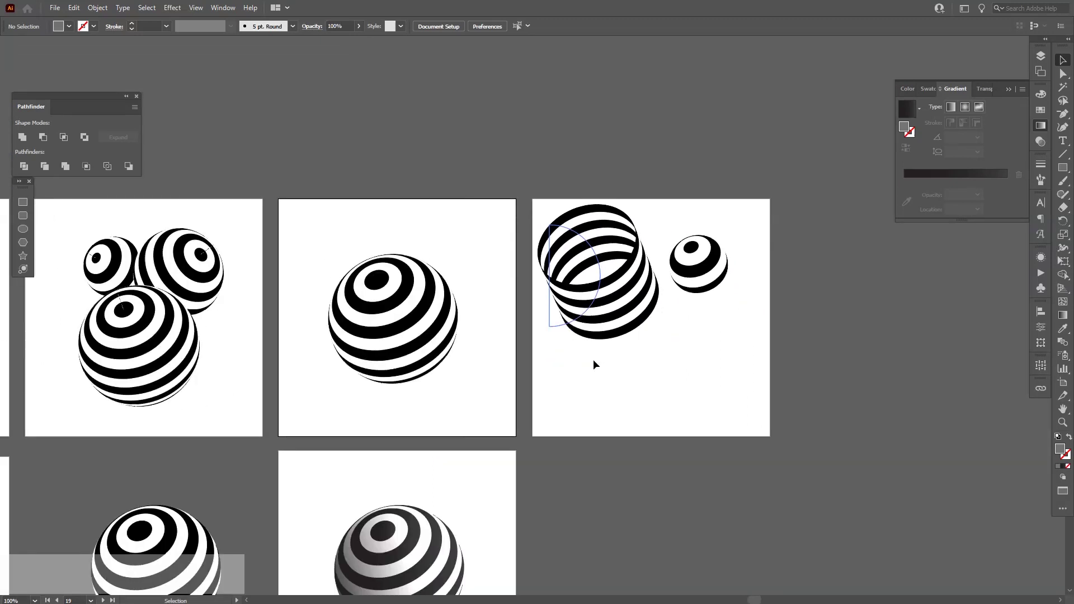
Collapse the gradient settings and review the striped cylinder, small sphere and half-circle path on the upper-right artboard beside the finished spheres.
left_click_drag(592, 364, 631, 282)
left_click(632, 282)
left_click(1009, 91)
left_click_drag(773, 149, 756, 233)
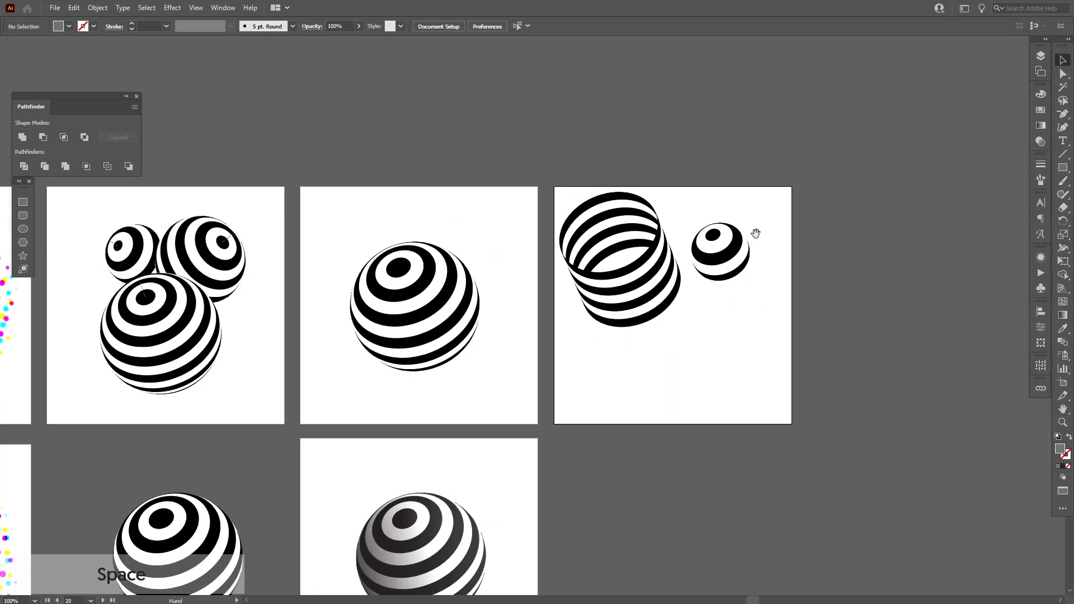
scroll(712, 232, "up", 3)
left_click(487, 330)
scroll(492, 364, "down", 2)
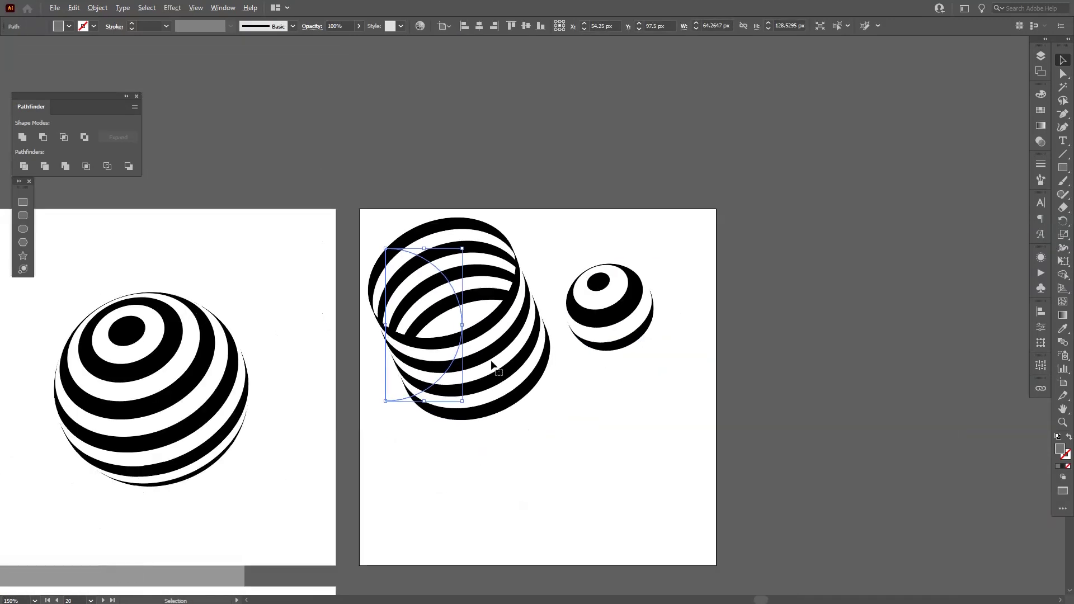
left_click(547, 448)
left_click_drag(507, 468, 600, 316)
scroll(511, 469, "down", 1)
left_click_drag(540, 388, 682, 293)
left_click_drag(649, 338, 663, 366)
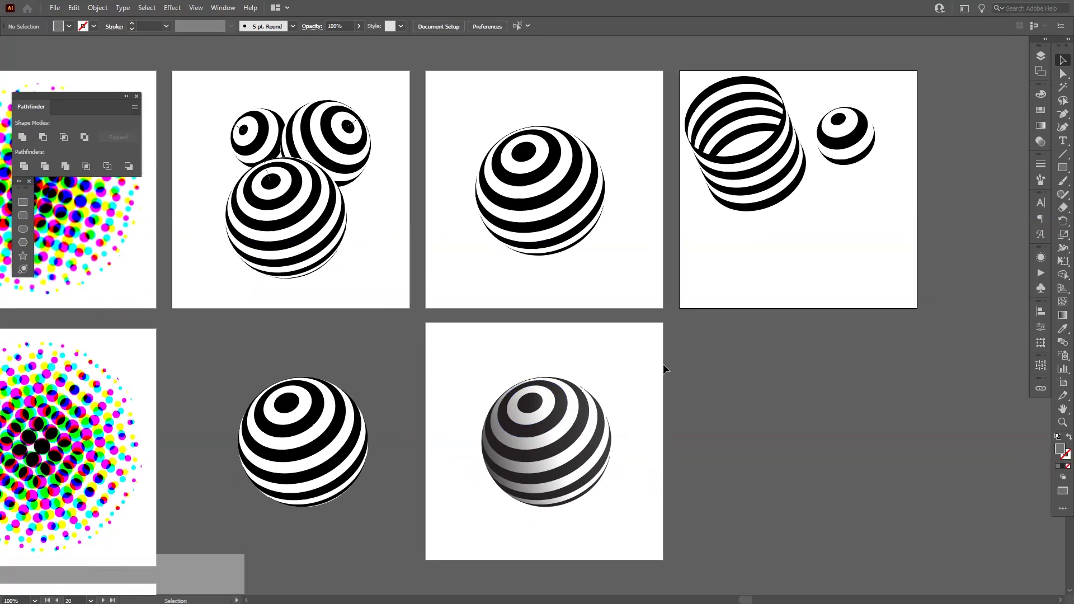